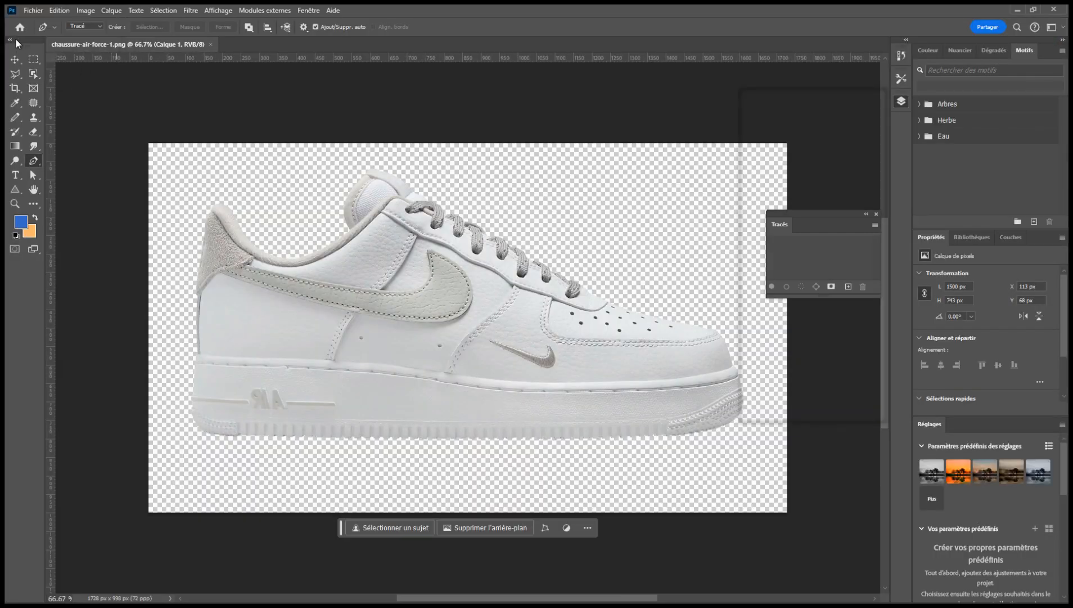
# Step: Collapse the floating Tracés panel to an icon and dock it below the layers icon
pyautogui.click(14, 59)
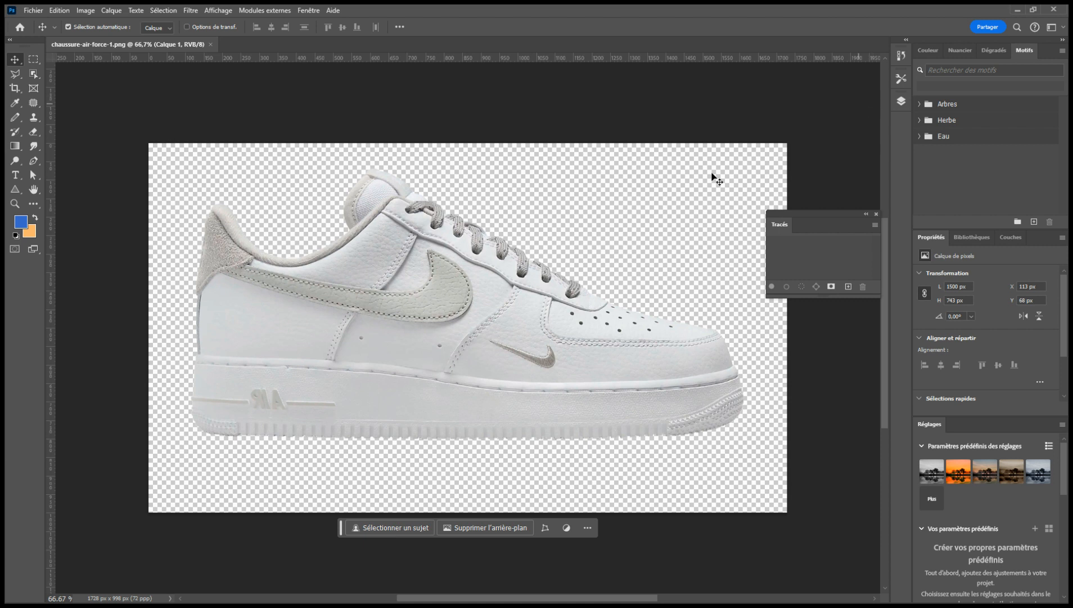
pyautogui.click(866, 214)
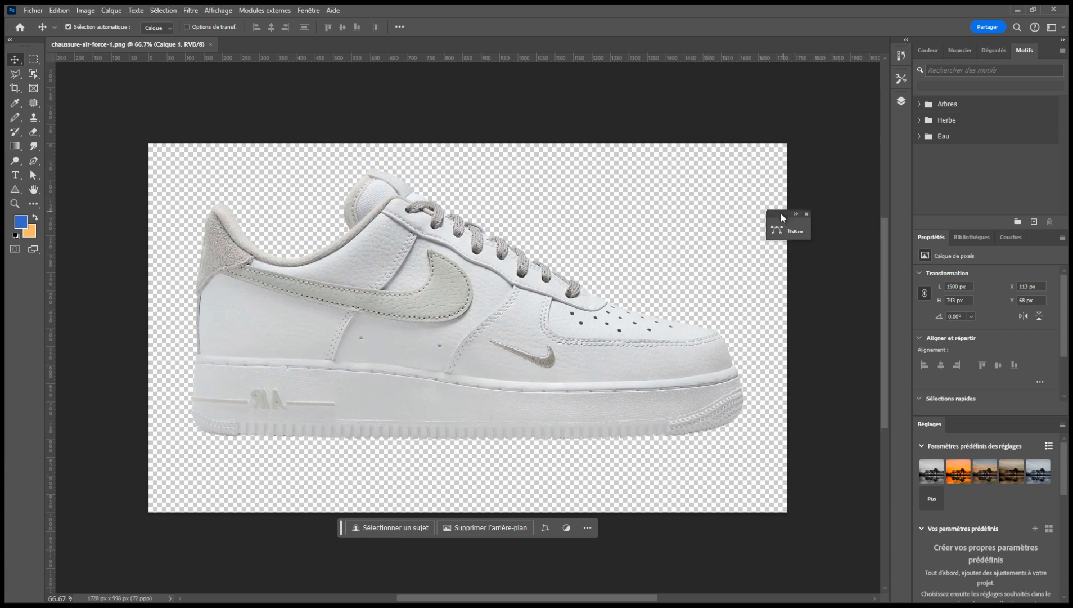
pyautogui.moveTo(781, 214); pyautogui.dragTo(902, 177)
pyautogui.moveTo(900, 126); pyautogui.dragTo(899, 116)
# Step: Start a Pen path at the heel end of the large swoosh and curve it along the swoosh's upper edge
pyautogui.click(34, 161)
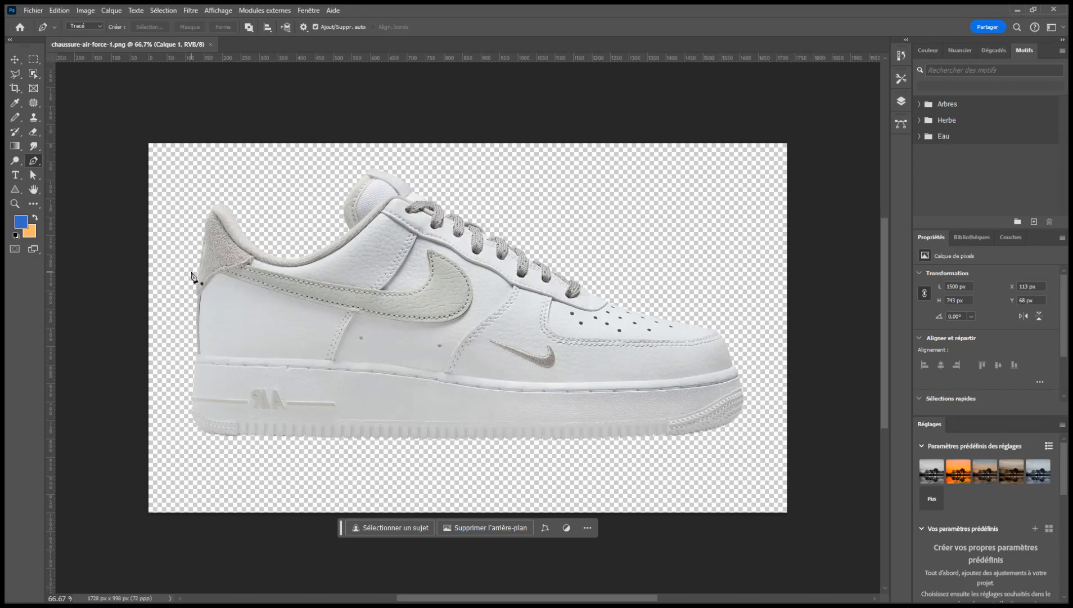
pyautogui.scroll(5, 236, 276)
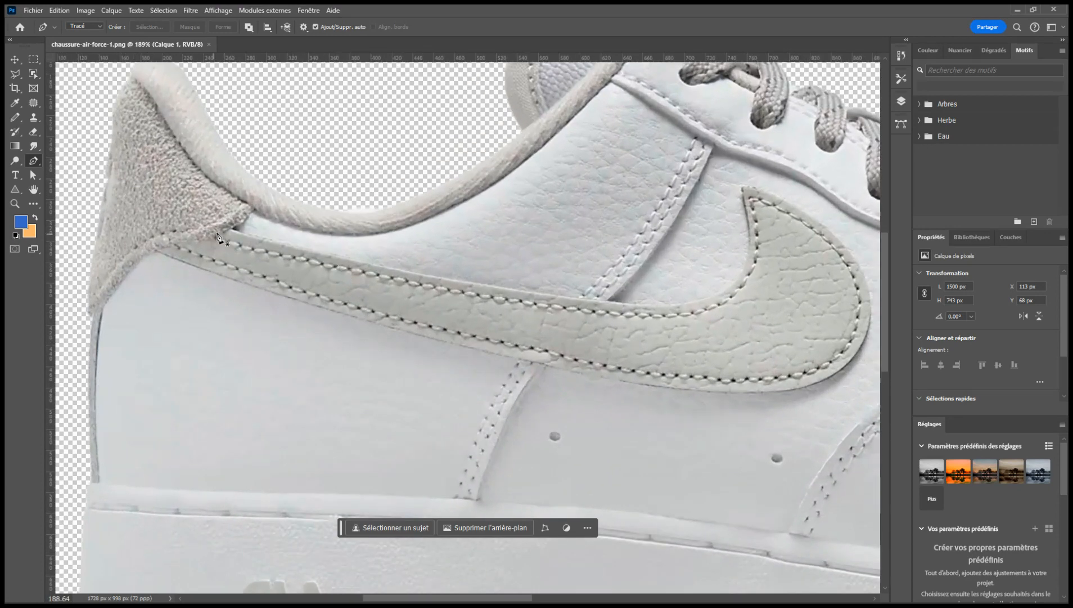
pyautogui.moveTo(475, 229); pyautogui.dragTo(513, 231)
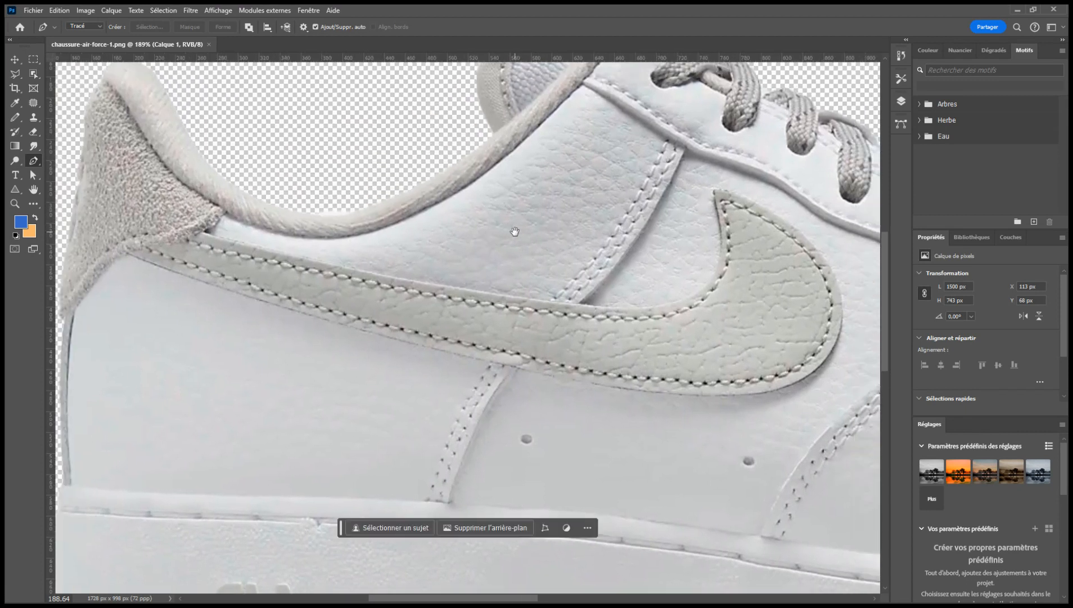
pyautogui.click(14, 204)
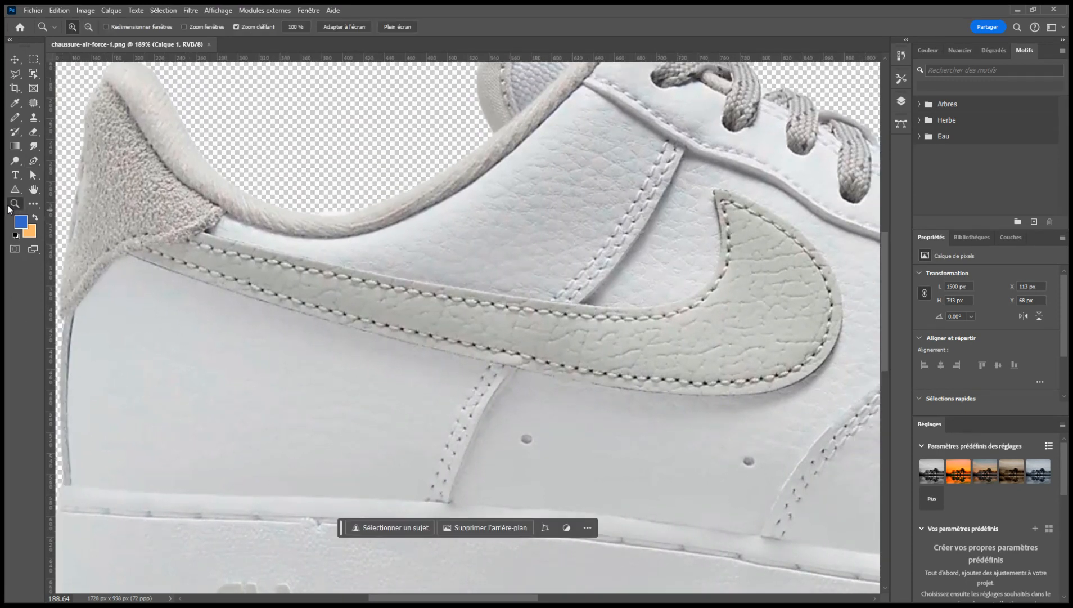
pyautogui.moveTo(362, 286); pyautogui.dragTo(381, 309)
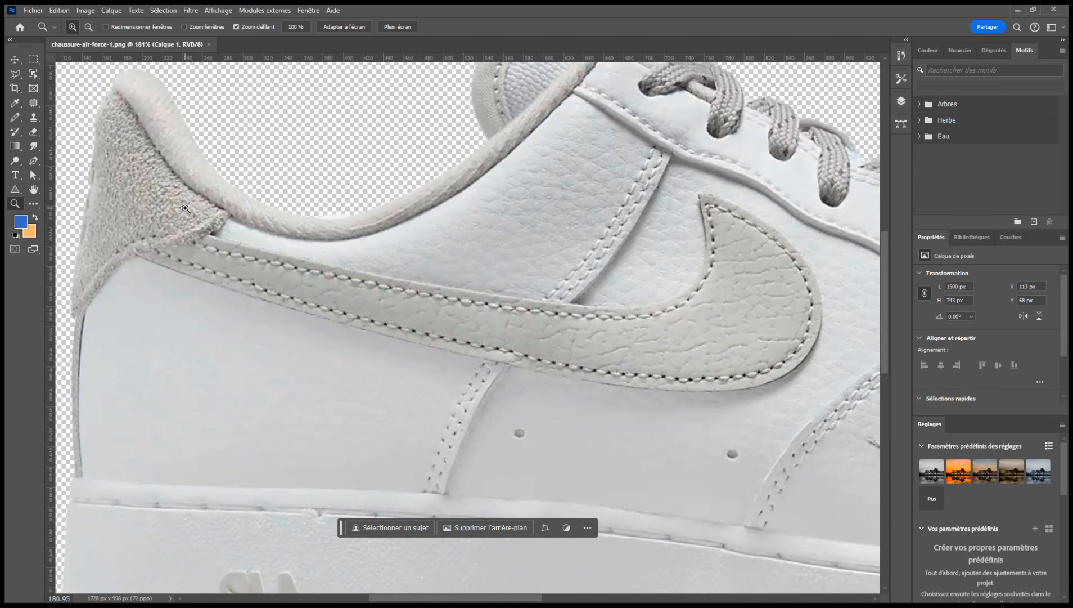
pyautogui.click(34, 162)
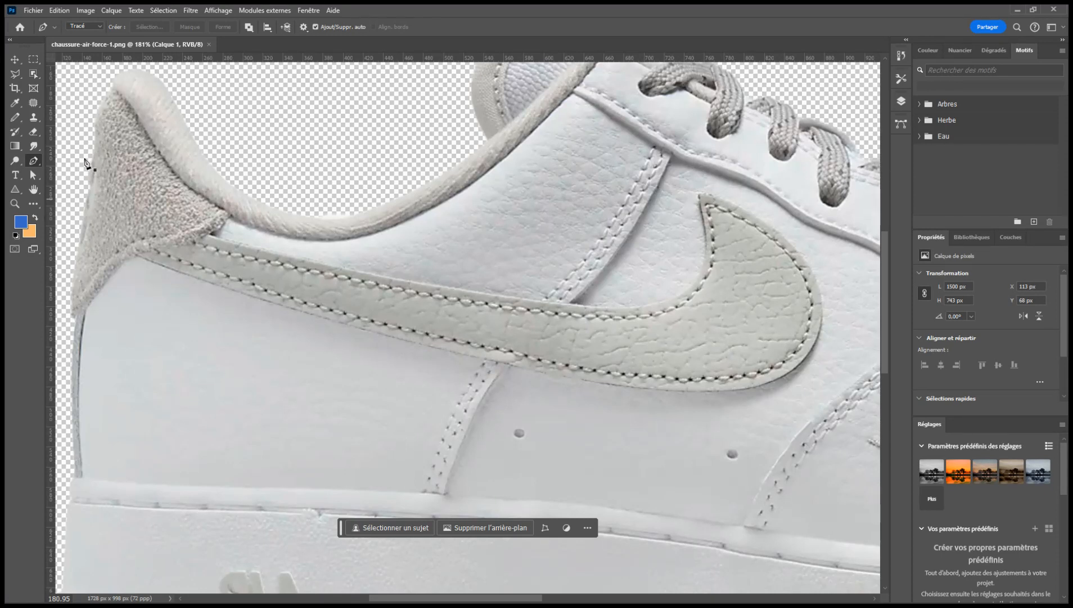
pyautogui.click(206, 233)
pyautogui.moveTo(241, 236); pyautogui.dragTo(243, 244)
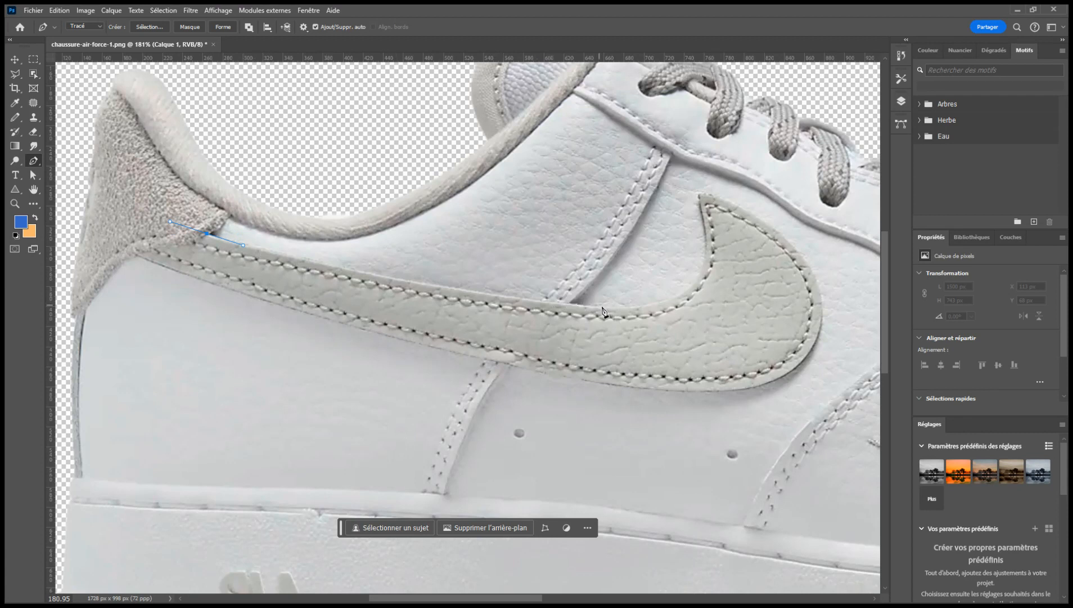
pyautogui.moveTo(600, 308); pyautogui.dragTo(744, 319)
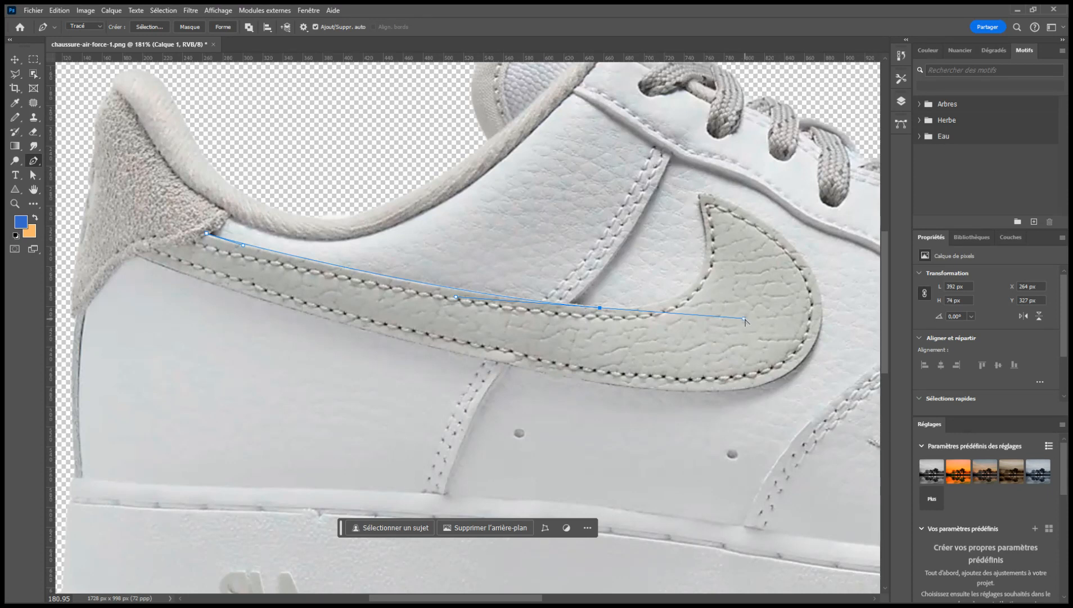
# Step: Shorten the outgoing curve handle of the upper-edge anchor so it ends near the swoosh's inner bend
pyautogui.click(671, 309)
pyautogui.moveTo(643, 309)
pyautogui.mouseDown()
pyautogui.moveTo(696, 304)
pyautogui.moveTo(652, 310)
pyautogui.mouseUp()
pyautogui.moveTo(655, 309); pyautogui.dragTo(676, 308)
pyautogui.moveTo(641, 314); pyautogui.dragTo(662, 303)
pyautogui.hotkey('ctrl', 'z')
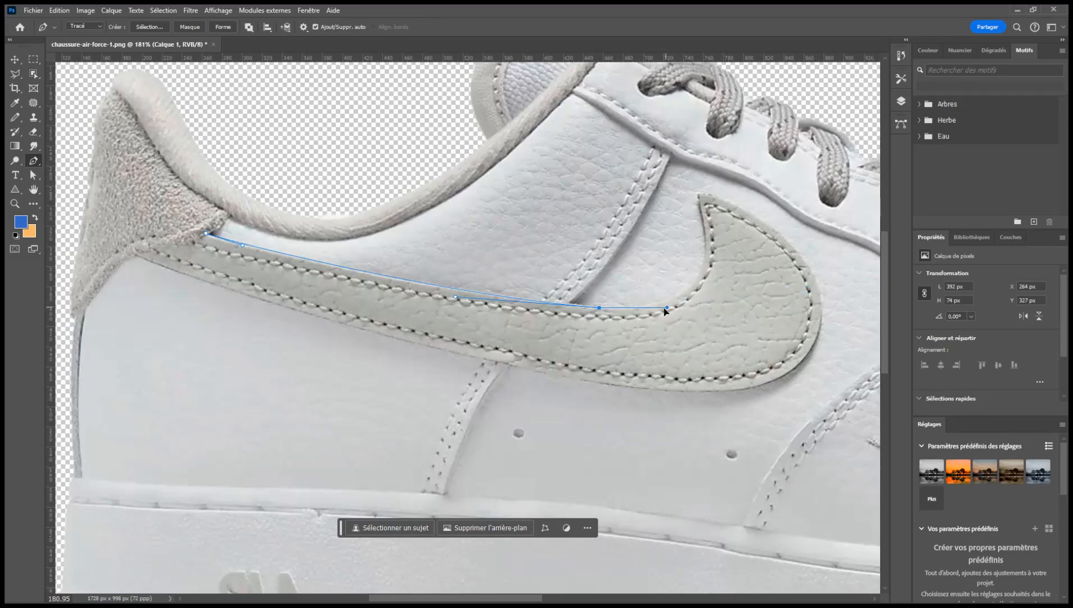
pyautogui.click(664, 313)
pyautogui.moveTo(698, 196); pyautogui.dragTo(676, 97)
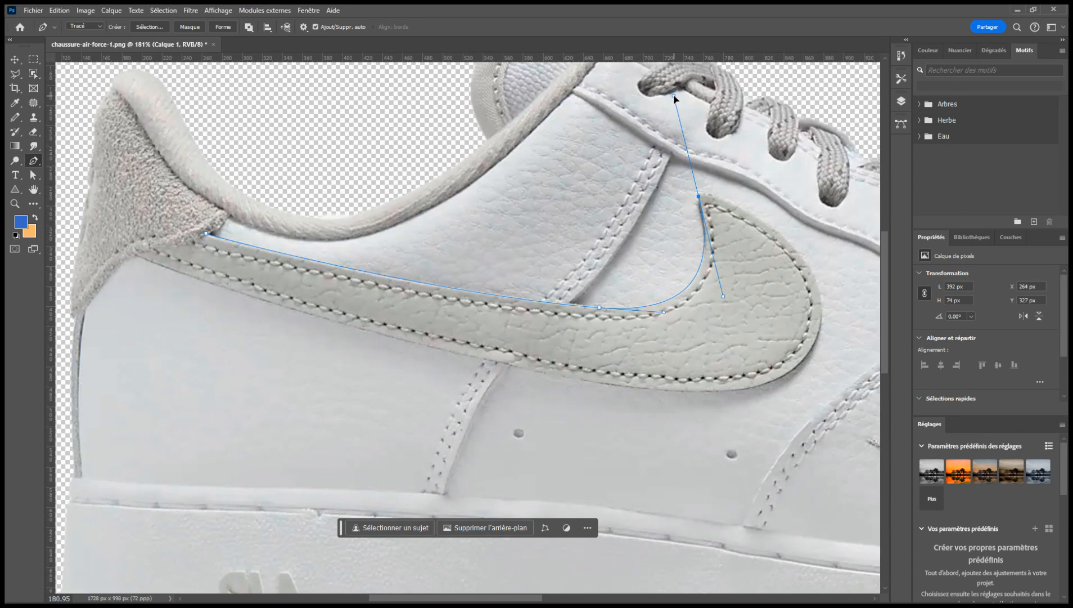
pyautogui.moveTo(675, 98); pyautogui.dragTo(778, 222)
pyautogui.click(781, 212)
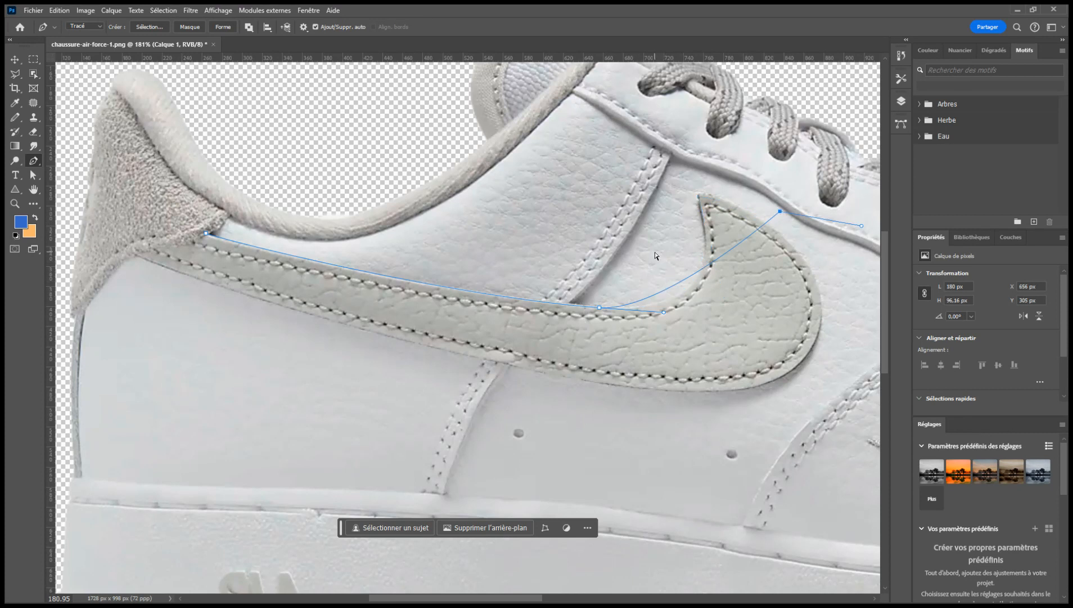
pyautogui.hotkey('ctrl', 'z')
# Step: Add a curved anchor at the large swoosh's pointed tip and break its handle to follow the outer edge
pyautogui.click(700, 197)
pyautogui.moveTo(699, 196); pyautogui.dragTo(671, 95)
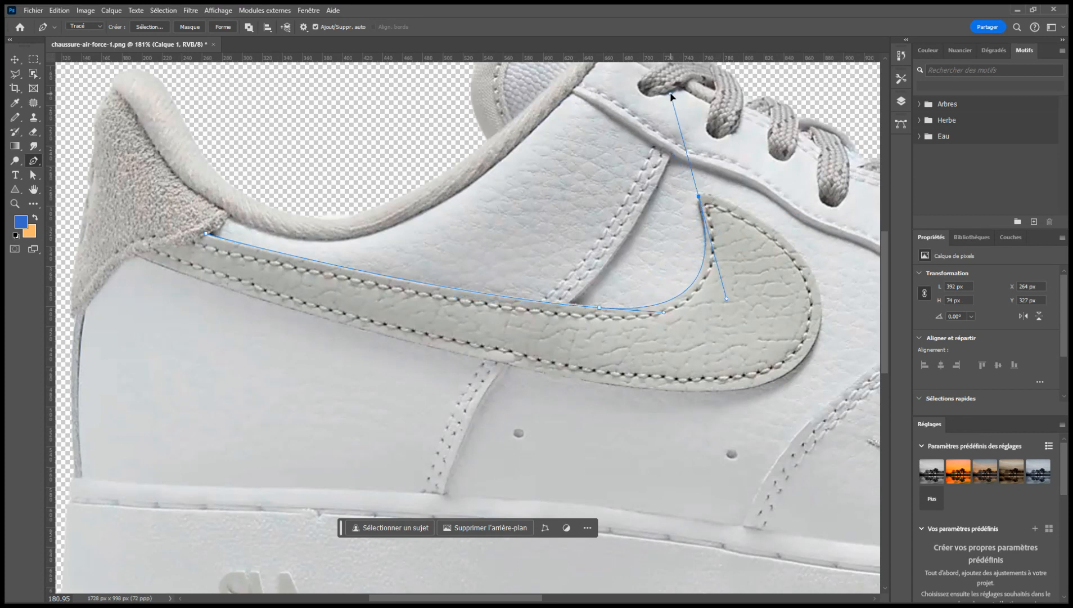
pyautogui.keyDown('alt'); pyautogui.click(699, 197); pyautogui.keyUp('alt')
pyautogui.moveTo(754, 206); pyautogui.dragTo(753, 203)
# Step: Continue the path around the large swoosh's rounded toe-side end and along its lower edge with two curved anchors
pyautogui.moveTo(821, 318); pyautogui.dragTo(814, 386)
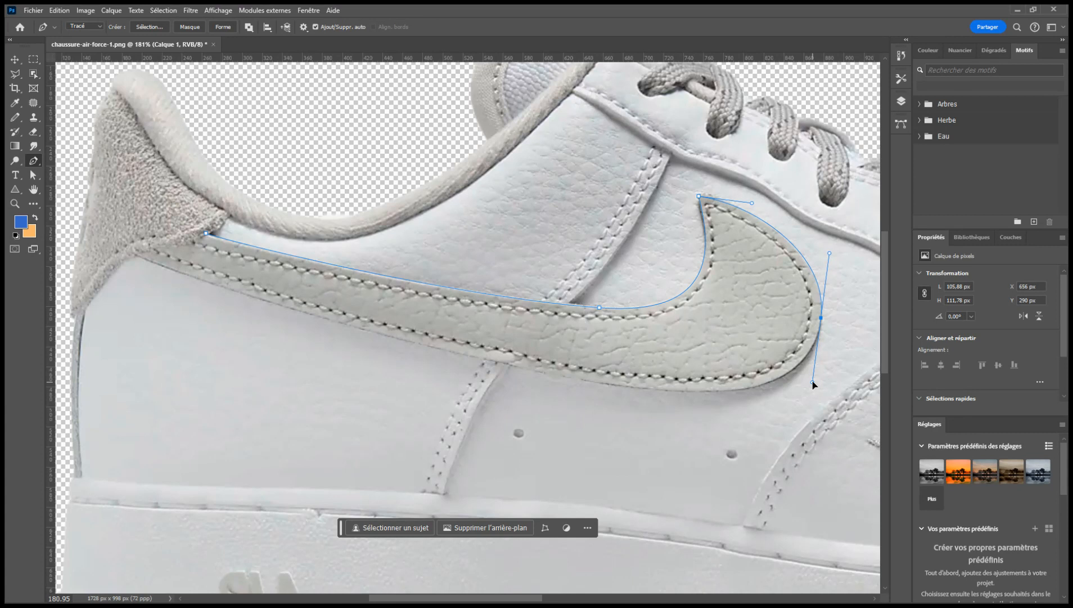
pyautogui.moveTo(813, 384); pyautogui.dragTo(813, 383)
pyautogui.moveTo(543, 373); pyautogui.dragTo(334, 329)
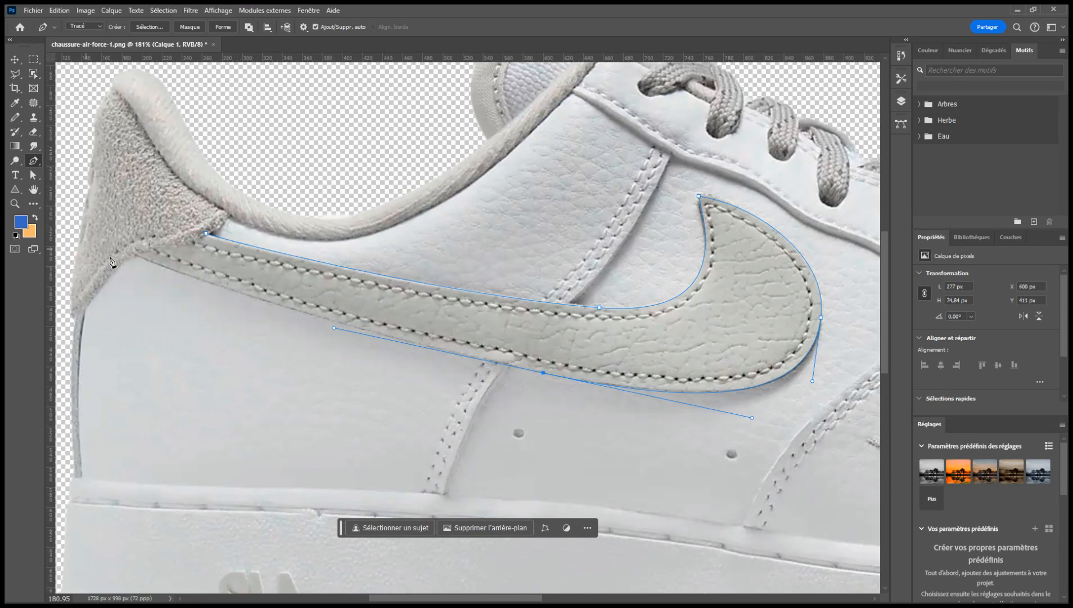
# Step: Add the lower heel-end anchor, redirect its handle, and close the large swoosh path at its starting point
pyautogui.click(137, 255)
pyautogui.click(104, 244)
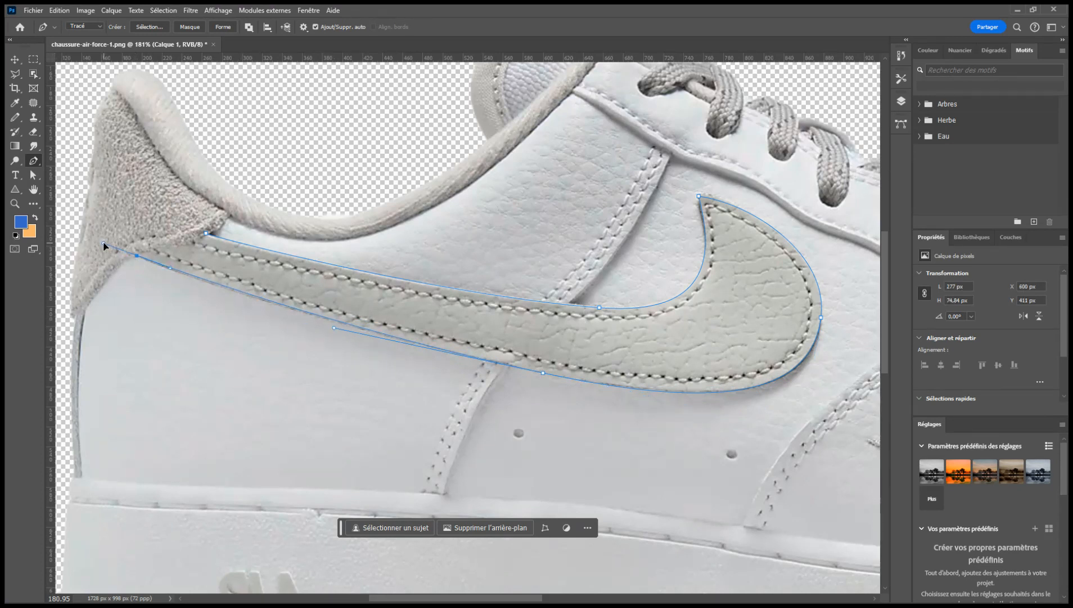
pyautogui.moveTo(103, 244); pyautogui.dragTo(136, 248)
pyautogui.moveTo(165, 253); pyautogui.dragTo(169, 250)
pyautogui.click(207, 234)
# Step: Refine the closed path's upper-edge curve handle and tip anchor with the Direct Selection tool to match the large swoosh
pyautogui.click(35, 175)
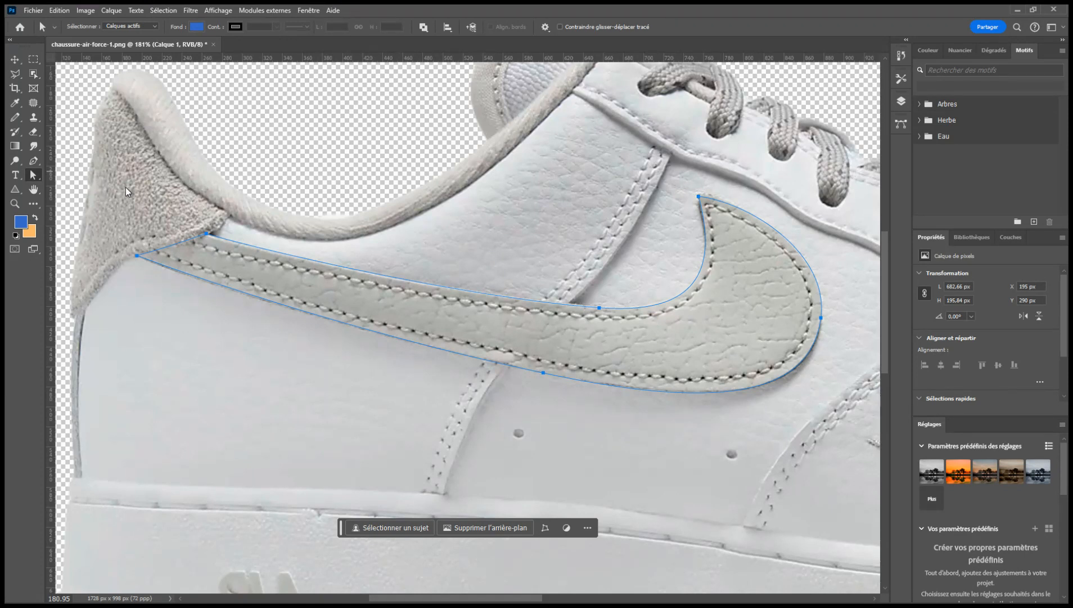
pyautogui.click(599, 308)
pyautogui.moveTo(455, 298); pyautogui.dragTo(406, 289)
pyautogui.click(698, 196)
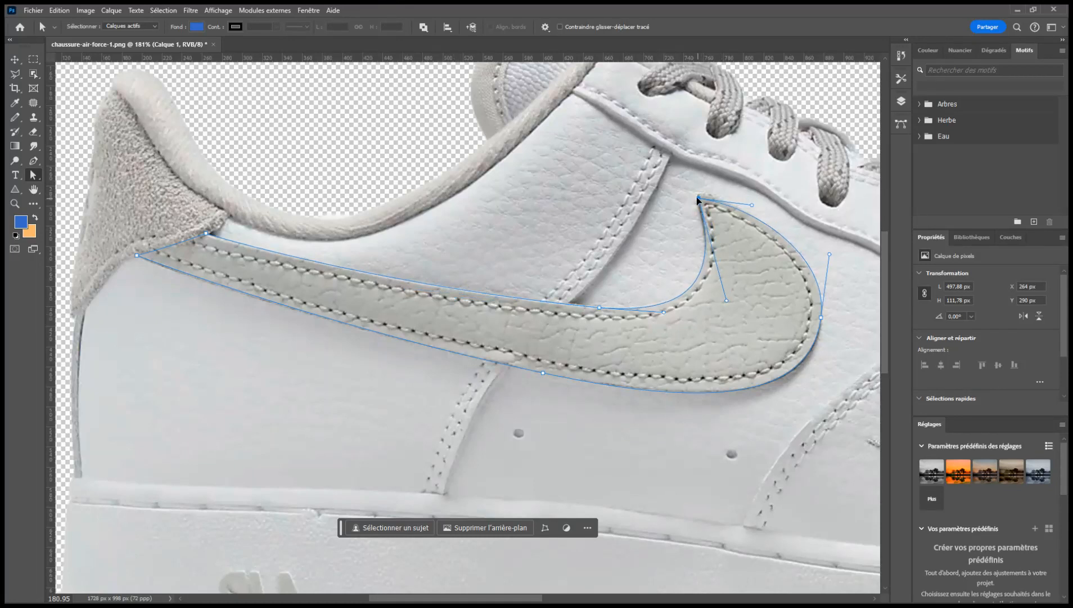
pyautogui.moveTo(698, 195); pyautogui.dragTo(698, 197)
pyautogui.moveTo(179, 247); pyautogui.dragTo(182, 248)
pyautogui.hotkey('ctrl', 'z')
# Step: Start a second Pen path at the small swoosh's thin end and trace its upper edge to the hooked tip
pyautogui.moveTo(262, 124); pyautogui.dragTo(194, 180)
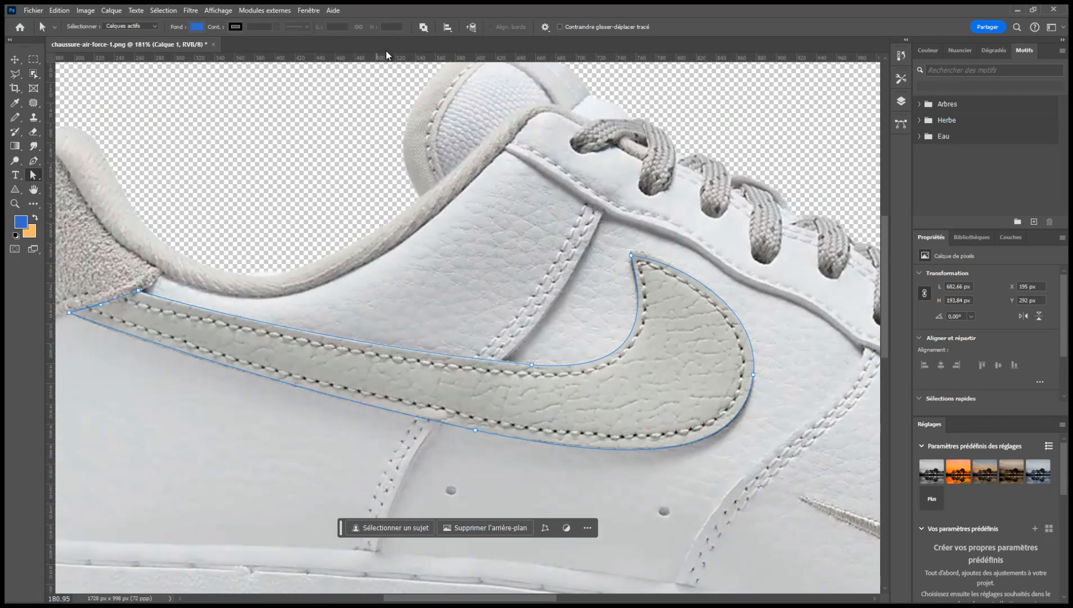
pyautogui.click(33, 160)
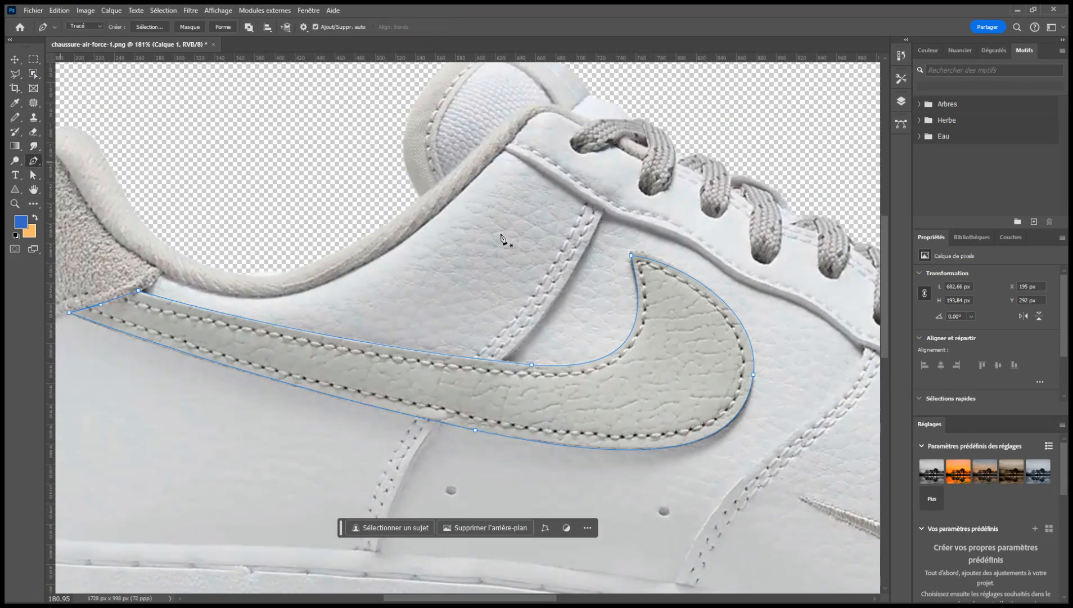
pyautogui.moveTo(551, 211); pyautogui.dragTo(400, 96)
pyautogui.moveTo(664, 270); pyautogui.dragTo(524, 143)
pyautogui.click(511, 257)
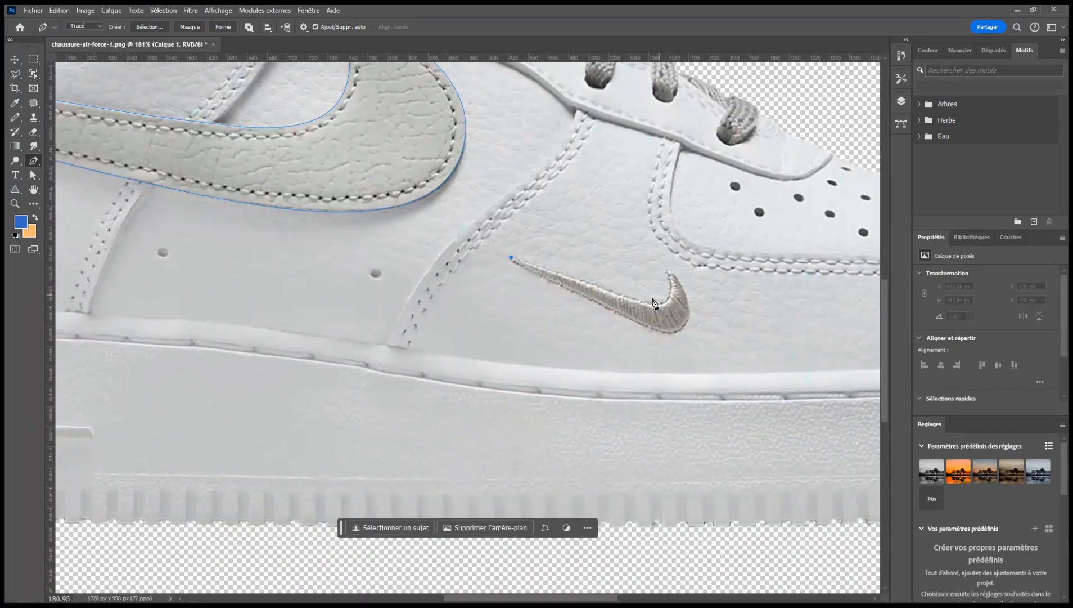
pyautogui.moveTo(646, 304); pyautogui.dragTo(686, 317)
pyautogui.moveTo(685, 318); pyautogui.dragTo(692, 293)
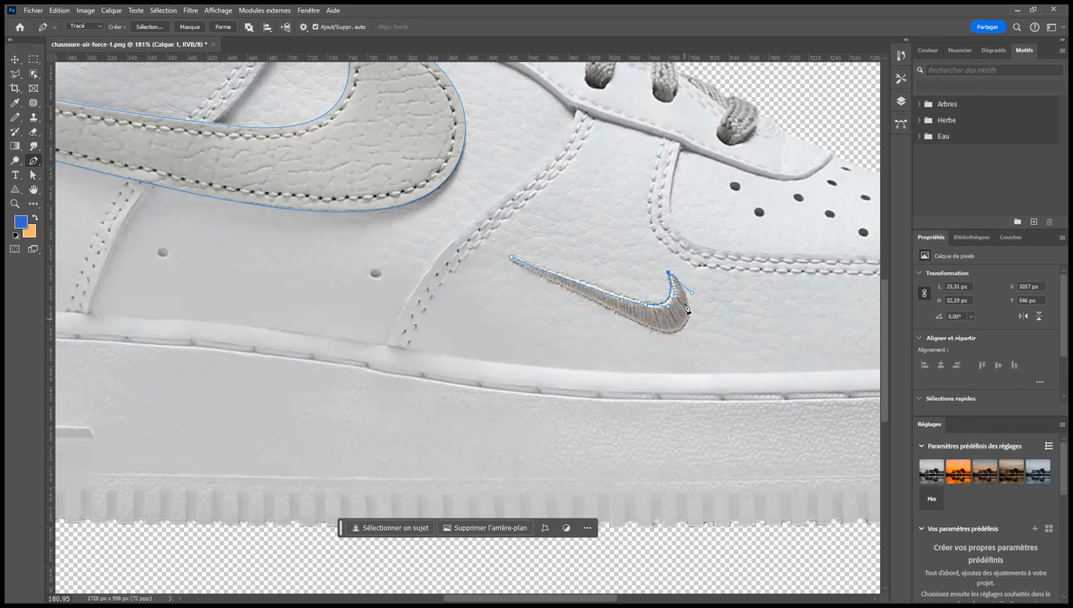
# Step: Curve the path around the small swoosh's rounded bottom and close it at the thin end
pyautogui.moveTo(679, 331)
pyautogui.mouseDown()
pyautogui.moveTo(647, 342)
pyautogui.moveTo(665, 334)
pyautogui.mouseUp()
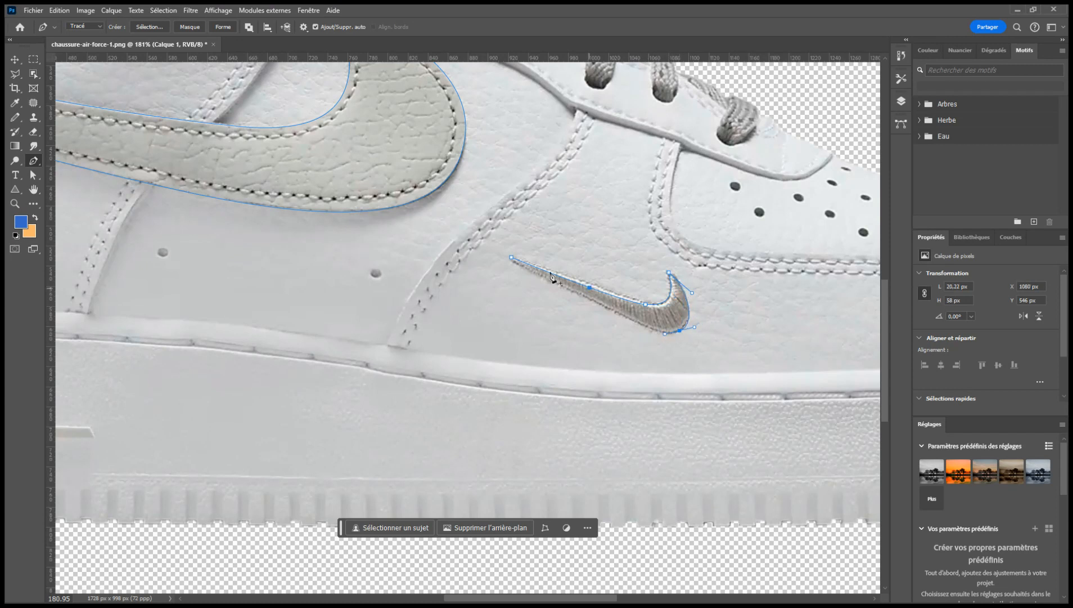
pyautogui.click(512, 258)
pyautogui.moveTo(512, 259); pyautogui.dragTo(396, 201)
# Step: Fit the small swoosh path's bottom anchor, hooked-tip anchor and outer curve handle to the embroidery with Direct Selection
pyautogui.click(38, 177)
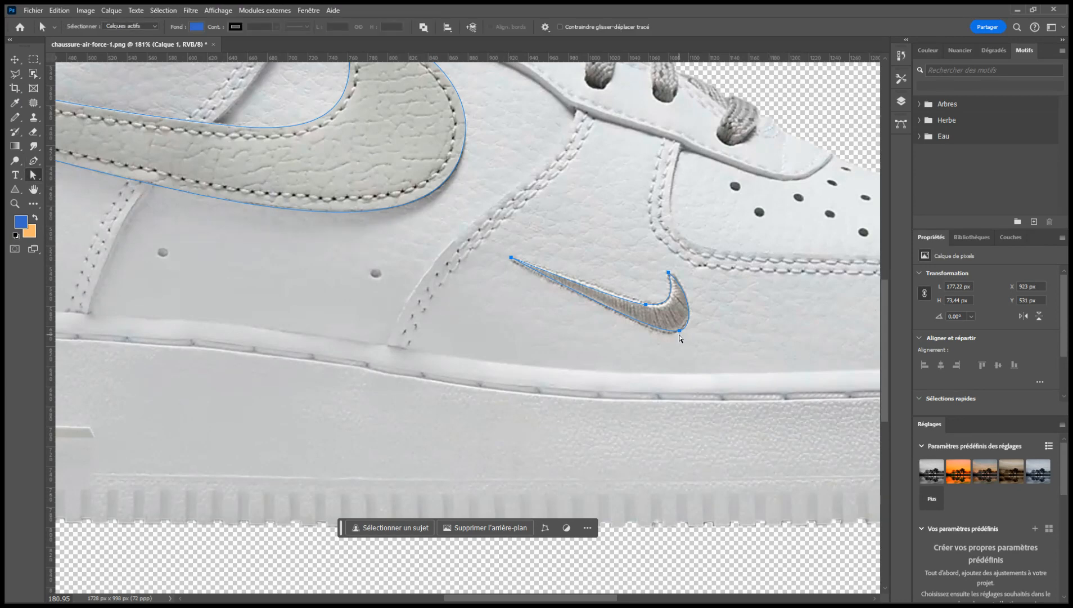
pyautogui.scroll(5, 680, 335)
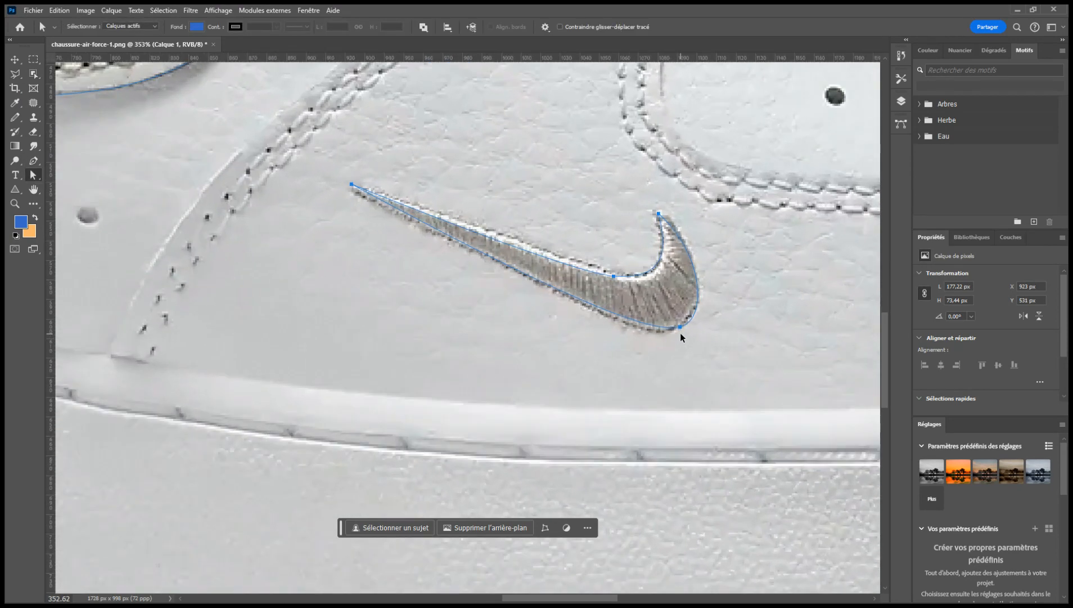
pyautogui.moveTo(679, 331); pyautogui.dragTo(715, 316)
pyautogui.hotkey('ctrl', 'z')
pyautogui.click(655, 211)
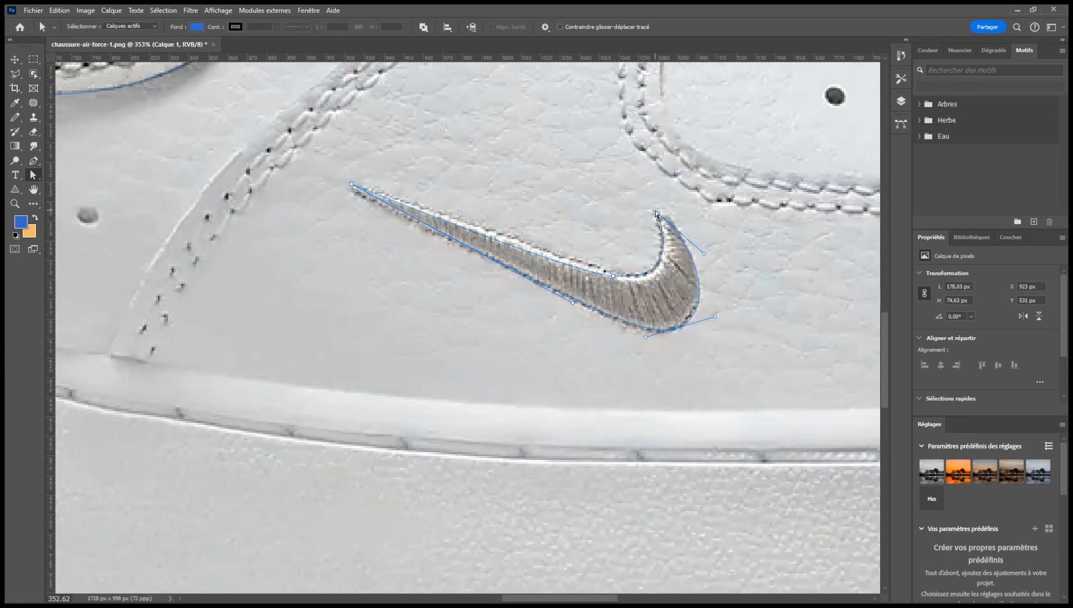
pyautogui.click(657, 212)
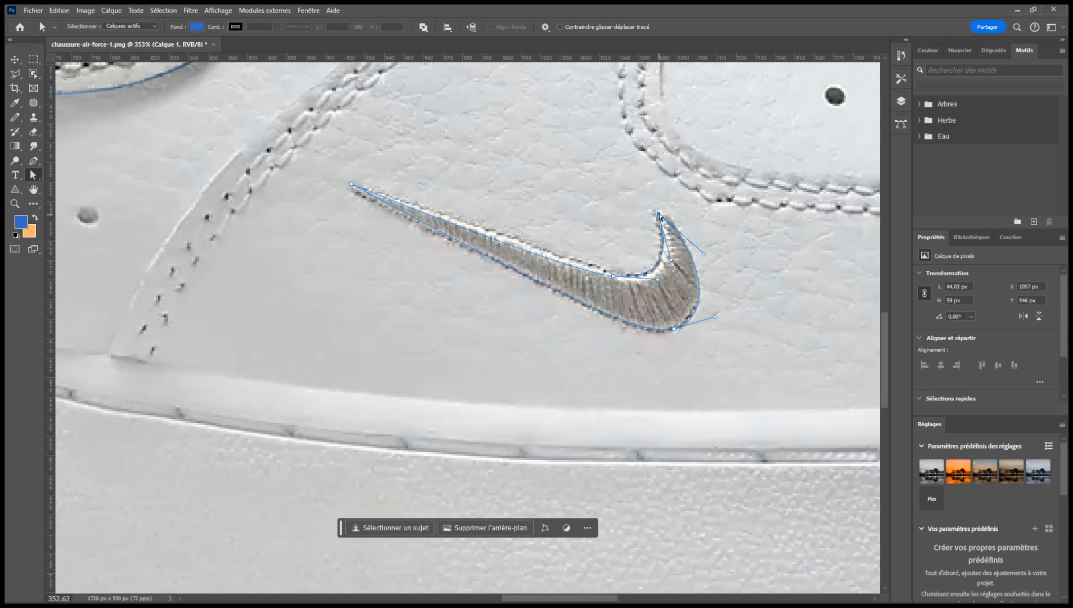
pyautogui.moveTo(706, 251); pyautogui.dragTo(701, 238)
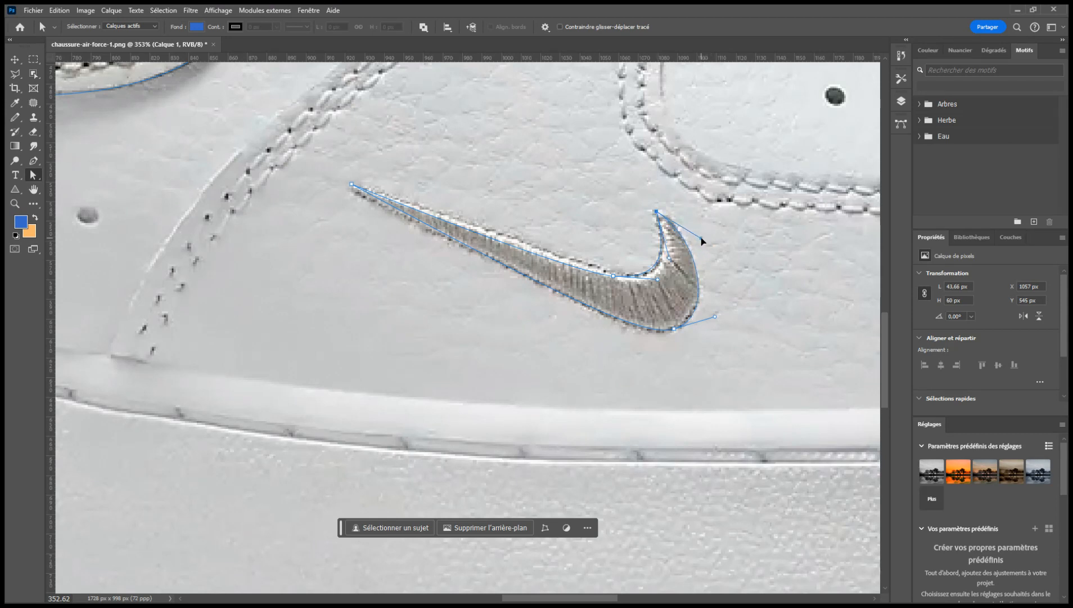
# Step: Adjust the small swoosh path's upper-edge, thin-end and bottom curve handles to follow the embroidered outline
pyautogui.click(615, 277)
pyautogui.moveTo(569, 275); pyautogui.dragTo(518, 245)
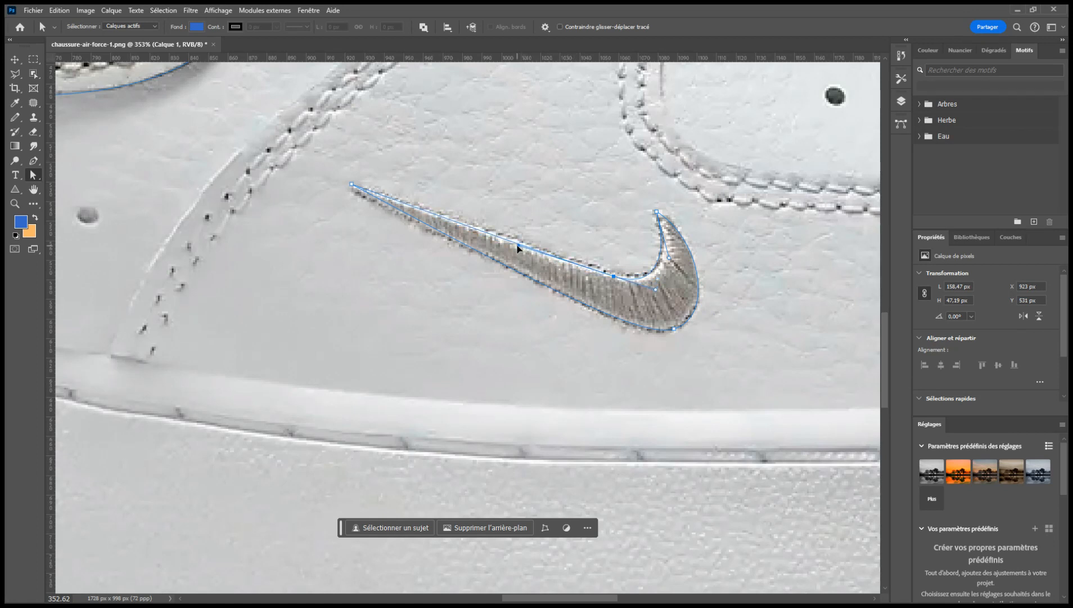
pyautogui.click(353, 184)
pyautogui.moveTo(573, 305); pyautogui.dragTo(344, 198)
pyautogui.moveTo(647, 337); pyautogui.dragTo(622, 344)
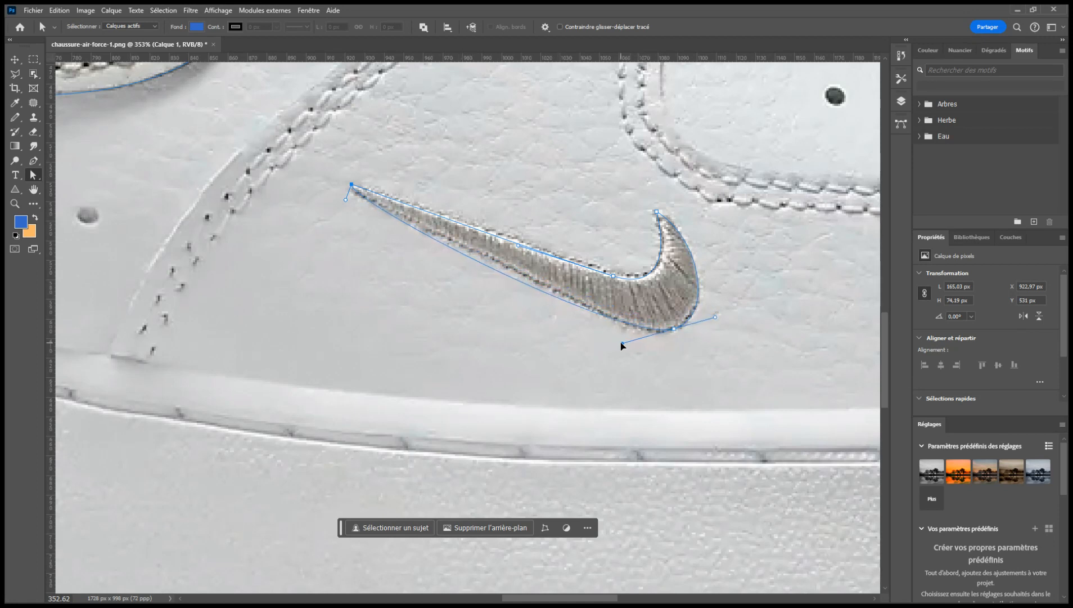
# Step: Add an anchor midway along the small swoosh's lower edge and move it onto the embroidery's outline
pyautogui.click(37, 162)
pyautogui.click(476, 260)
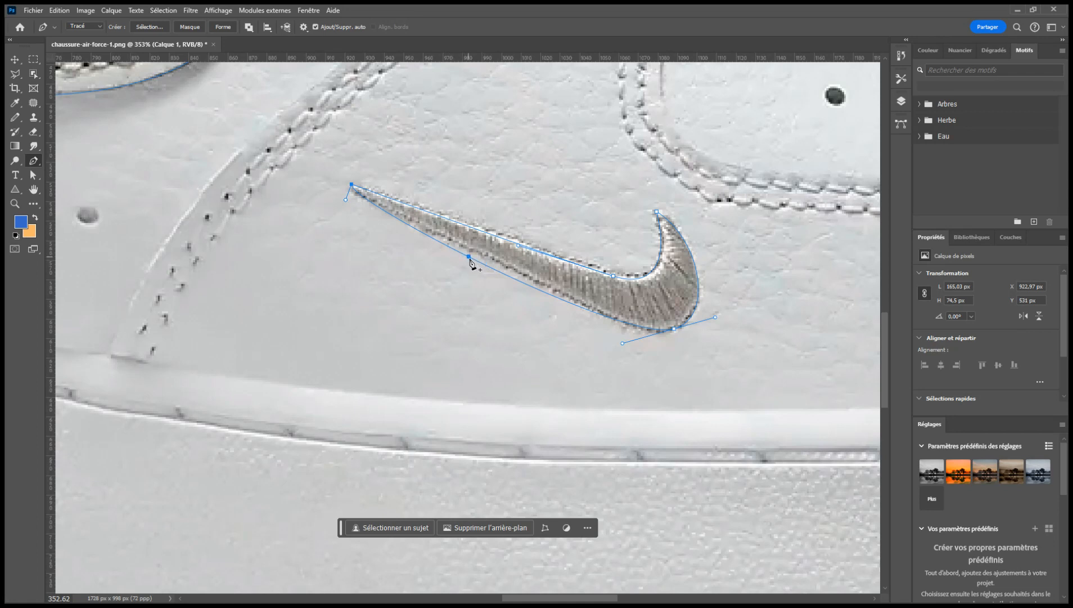
pyautogui.click(473, 259)
pyautogui.click(33, 176)
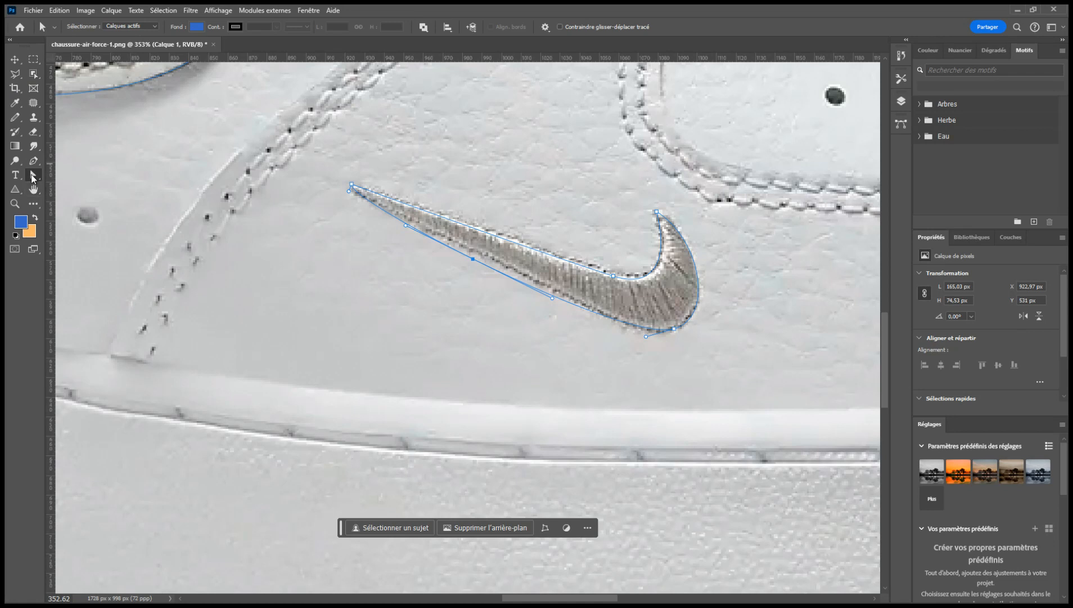
pyautogui.moveTo(473, 259); pyautogui.dragTo(474, 256)
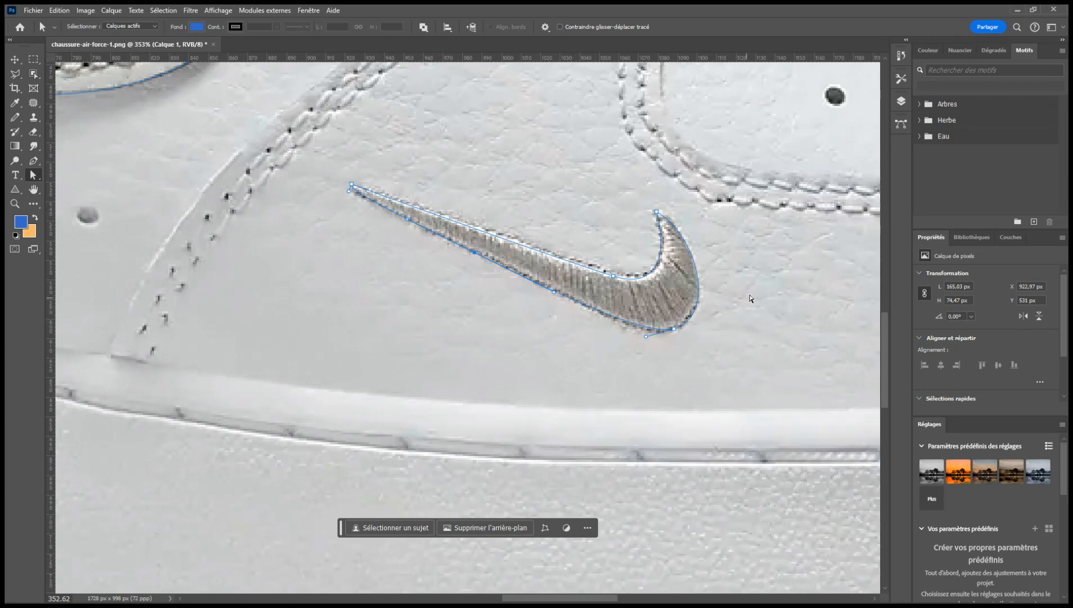
pyautogui.scroll(1, 692, 254)
pyautogui.scroll(3, 696, 247)
pyautogui.scroll(-6, 699, 254)
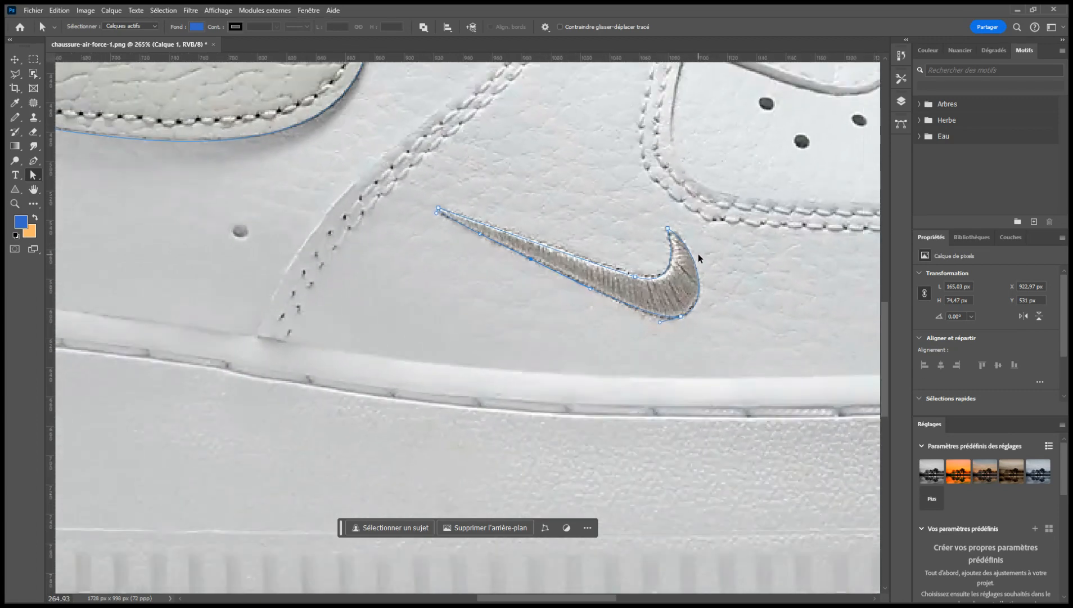
# Step: Name the small swoosh's path "swooch petit" and the large swoosh's path "swooch grand"
pyautogui.scroll(-5, 699, 254)
pyautogui.scroll(-3, 701, 257)
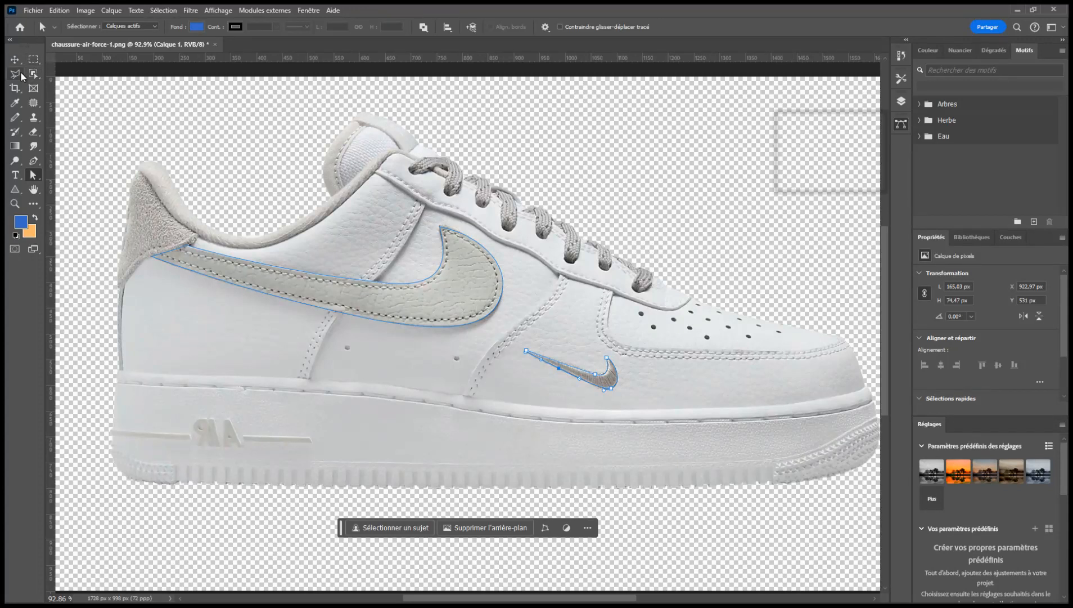
pyautogui.moveTo(615, 326); pyautogui.dragTo(641, 389)
pyautogui.moveTo(663, 325); pyautogui.dragTo(514, 416)
pyautogui.click(863, 191)
pyautogui.click(860, 186)
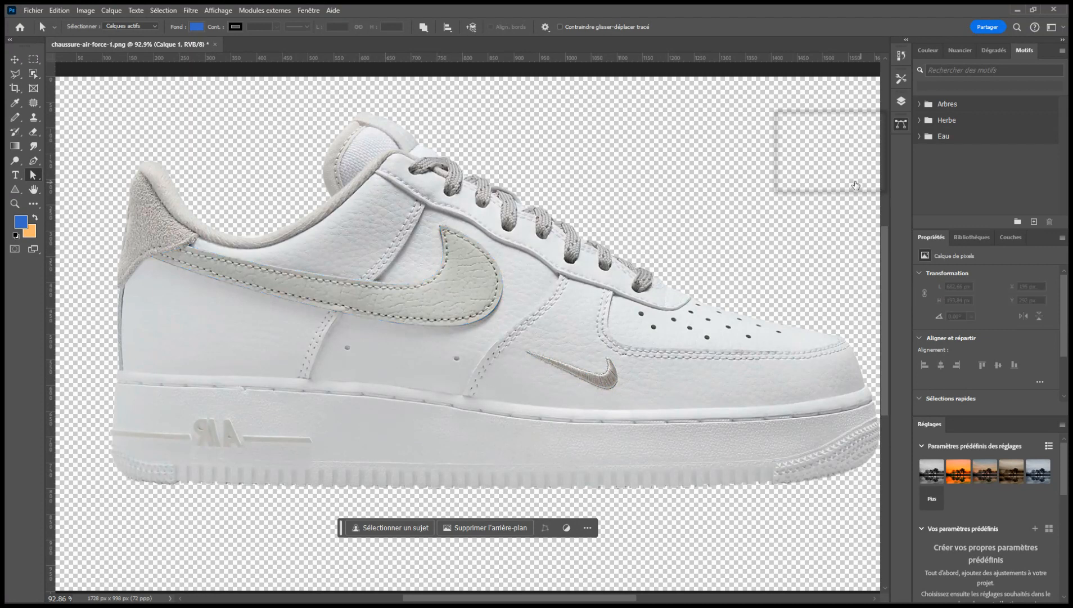
pyautogui.click(805, 139)
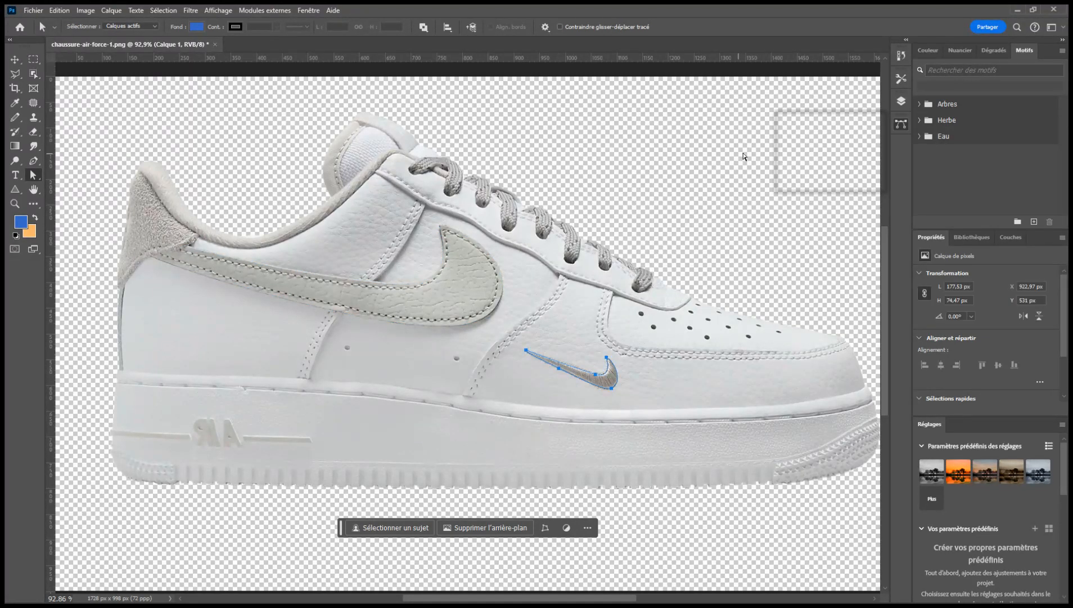
pyautogui.click(777, 159)
pyautogui.doubleClick(816, 155)
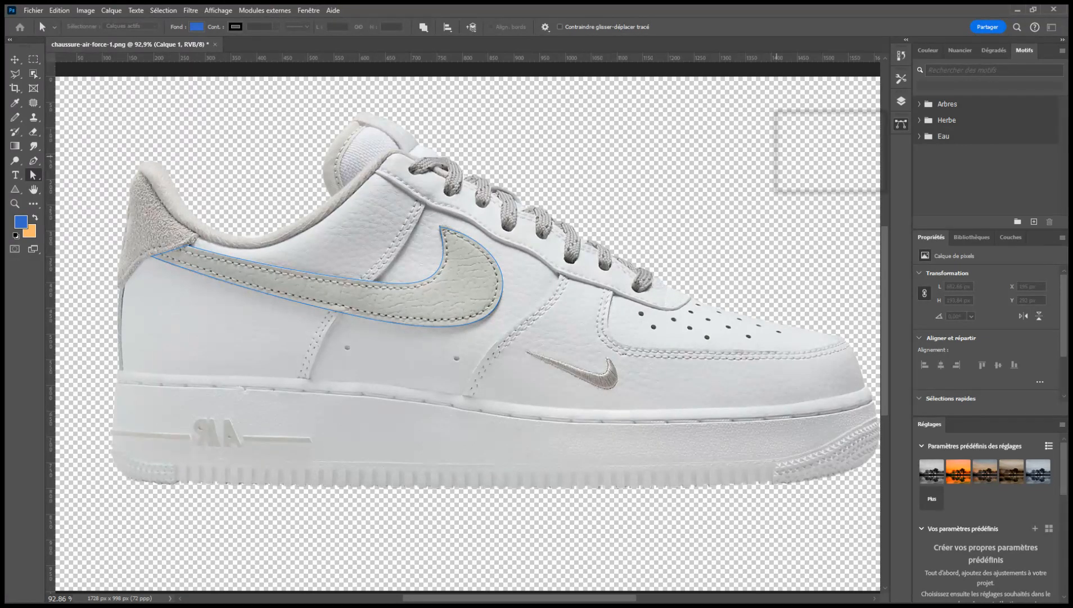
pyautogui.click(575, 184)
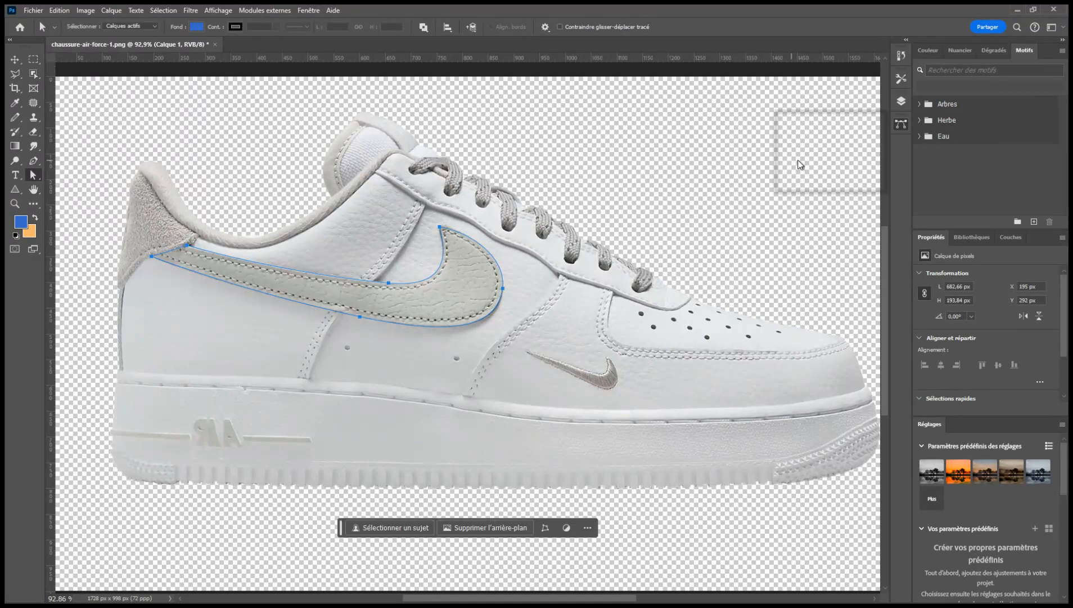
# Step: Check both saved paths on the shoe and load the swooch grand path as a selection
pyautogui.click(809, 142)
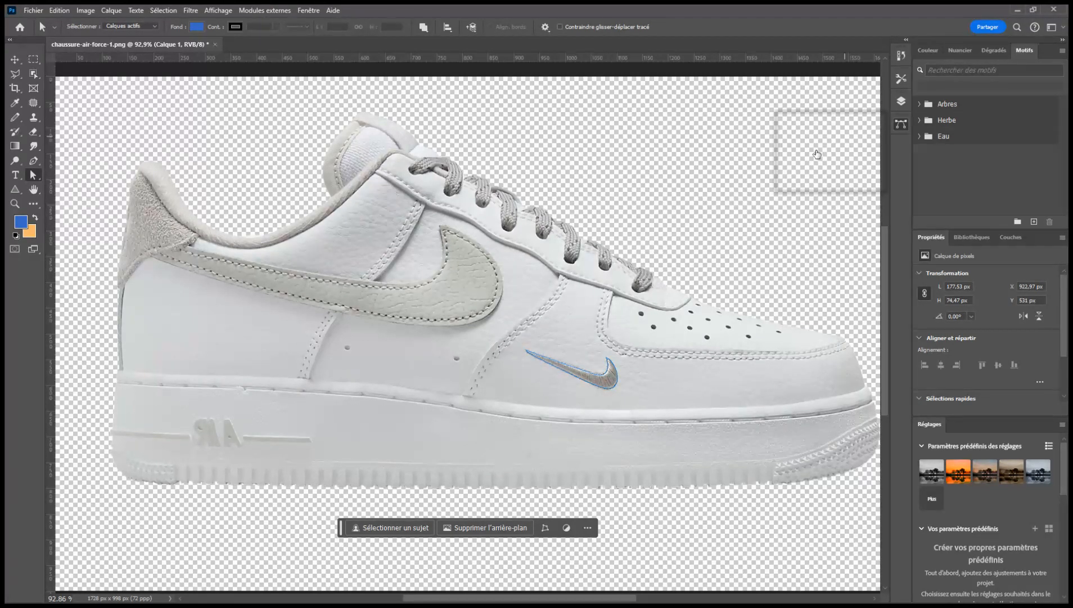
pyautogui.click(782, 150)
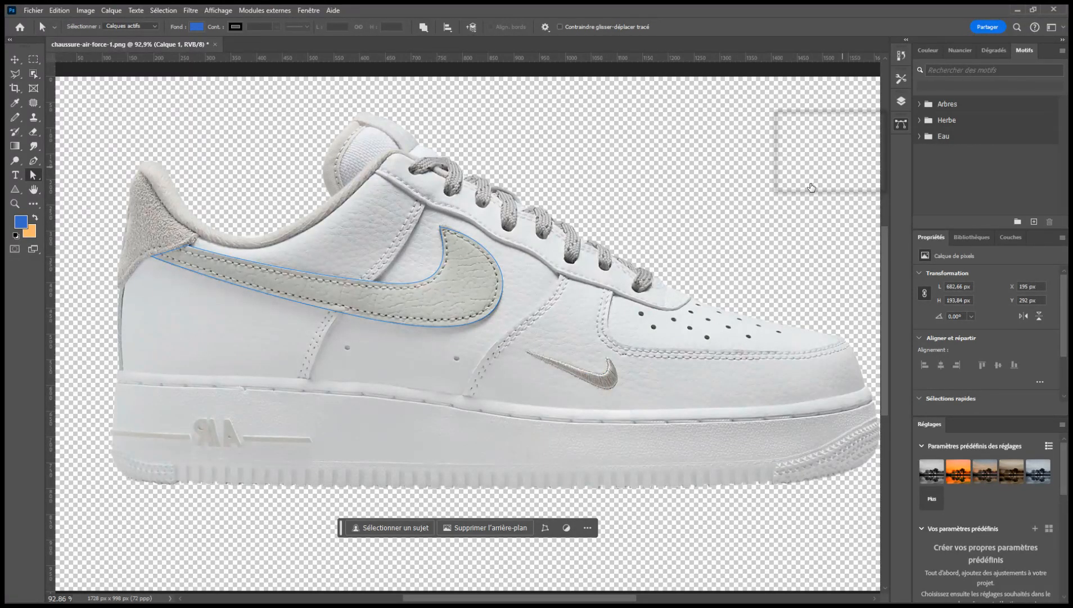
pyautogui.moveTo(797, 123); pyautogui.dragTo(690, 126)
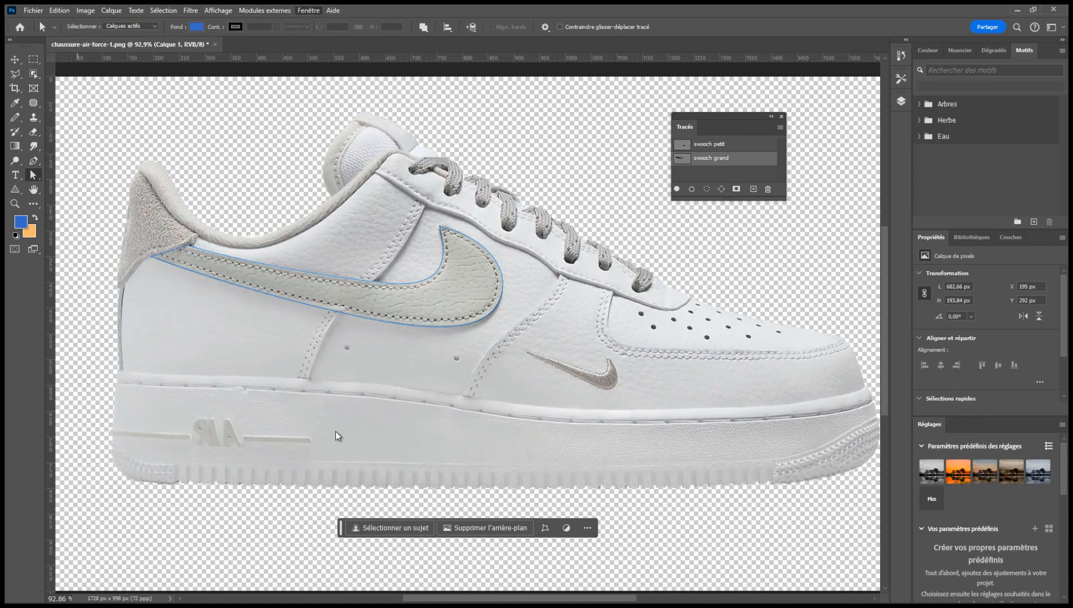
pyautogui.moveTo(718, 115); pyautogui.dragTo(775, 107)
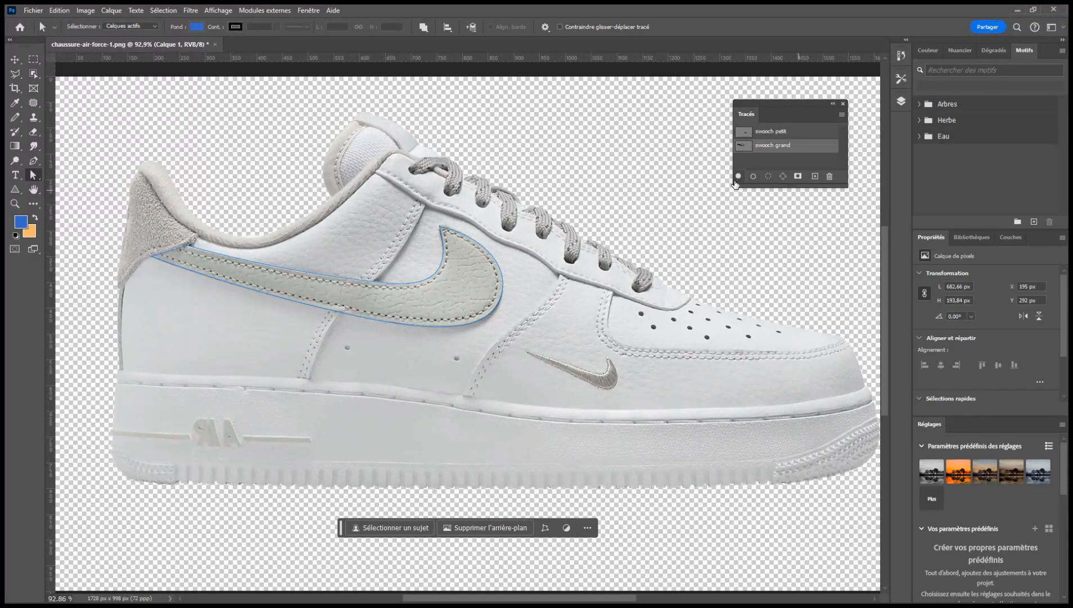
pyautogui.click(768, 177)
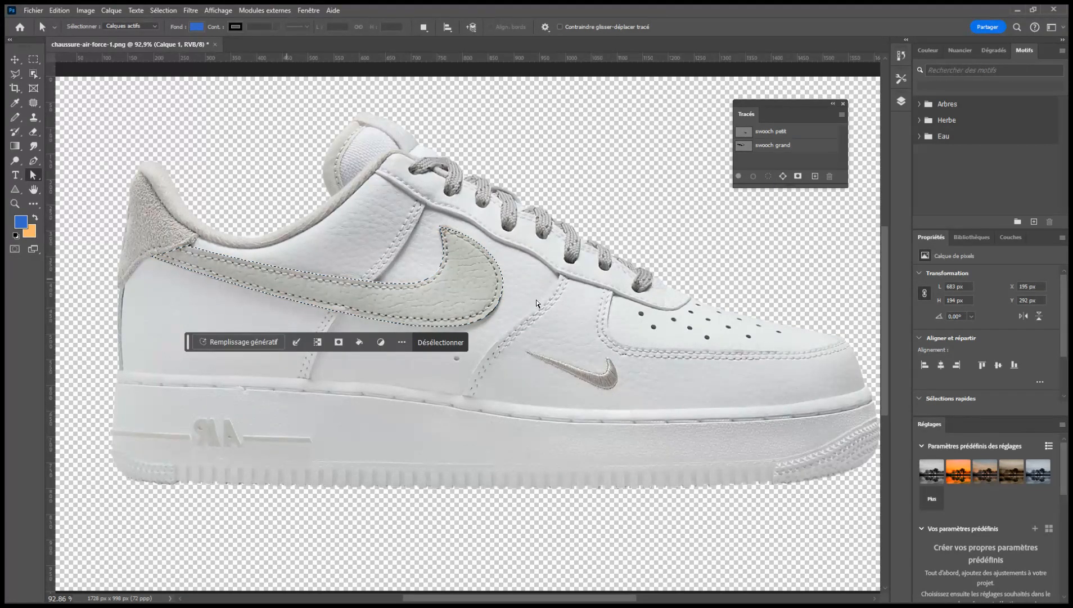
# Step: Add a gradient fill layer above Calque 1, masked to the large swoosh selection
pyautogui.click(903, 99)
pyautogui.moveTo(758, 93); pyautogui.dragTo(730, 201)
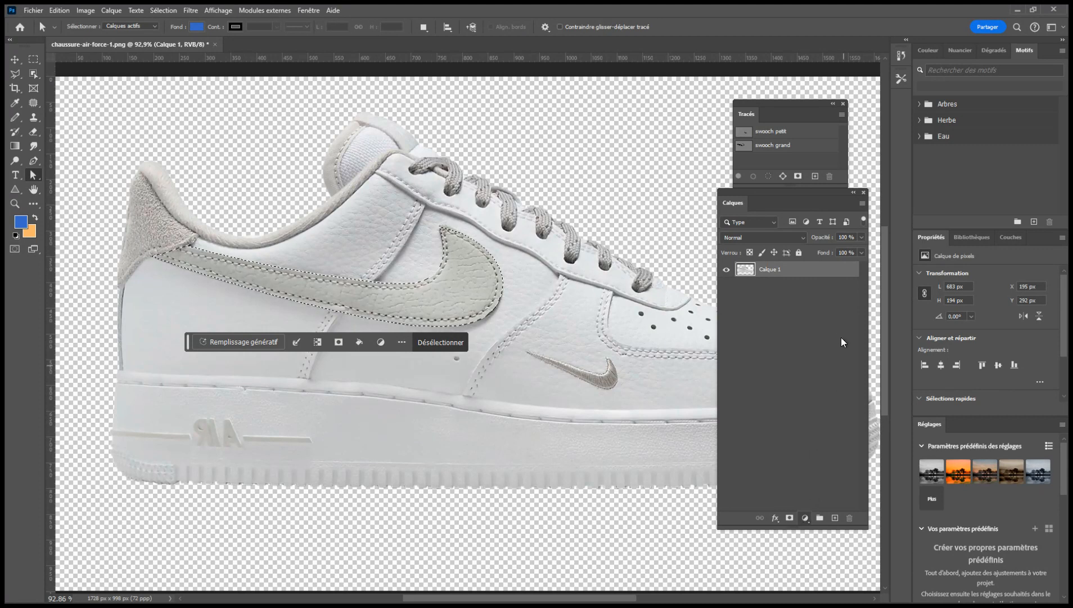
pyautogui.hotkey('alt', 'BackSpace')
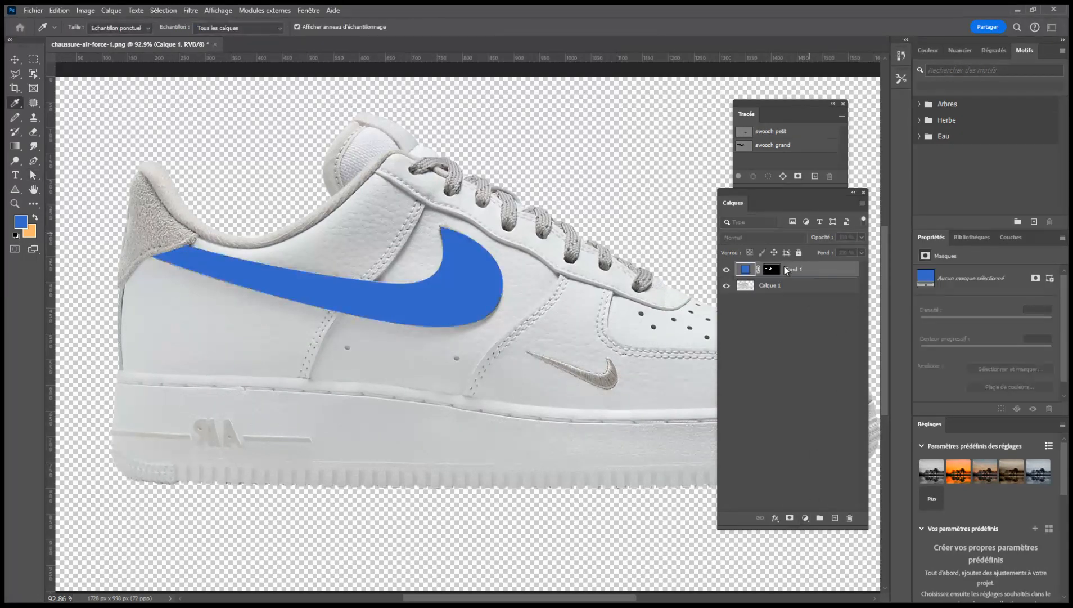
pyautogui.click(869, 170)
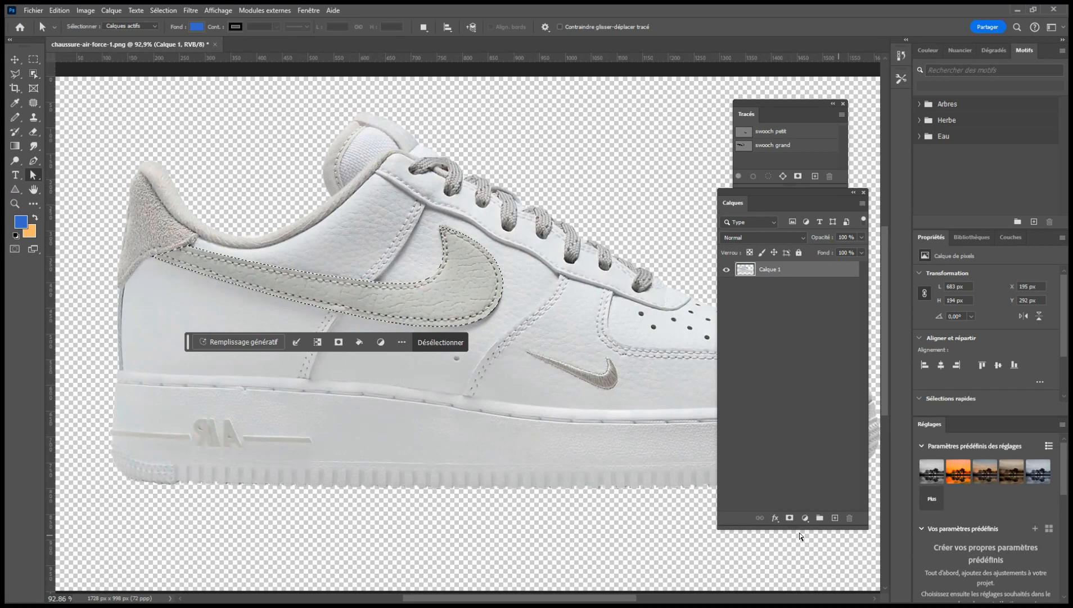
pyautogui.click(837, 326)
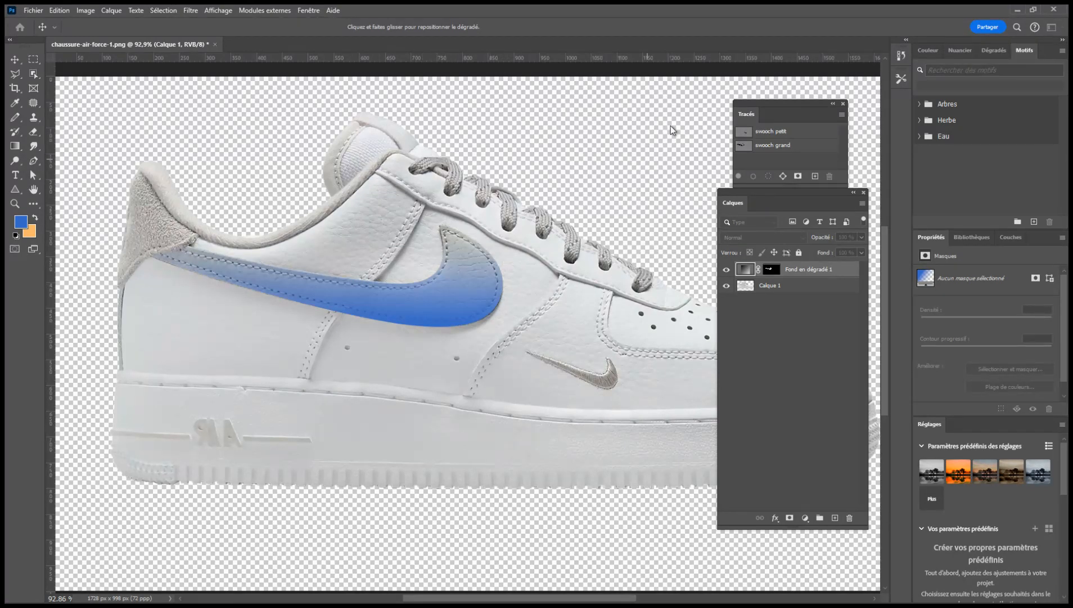
# Step: Run the large swoosh's gradient along its length and apply the yellow to orange-red preset
pyautogui.click(570, 139)
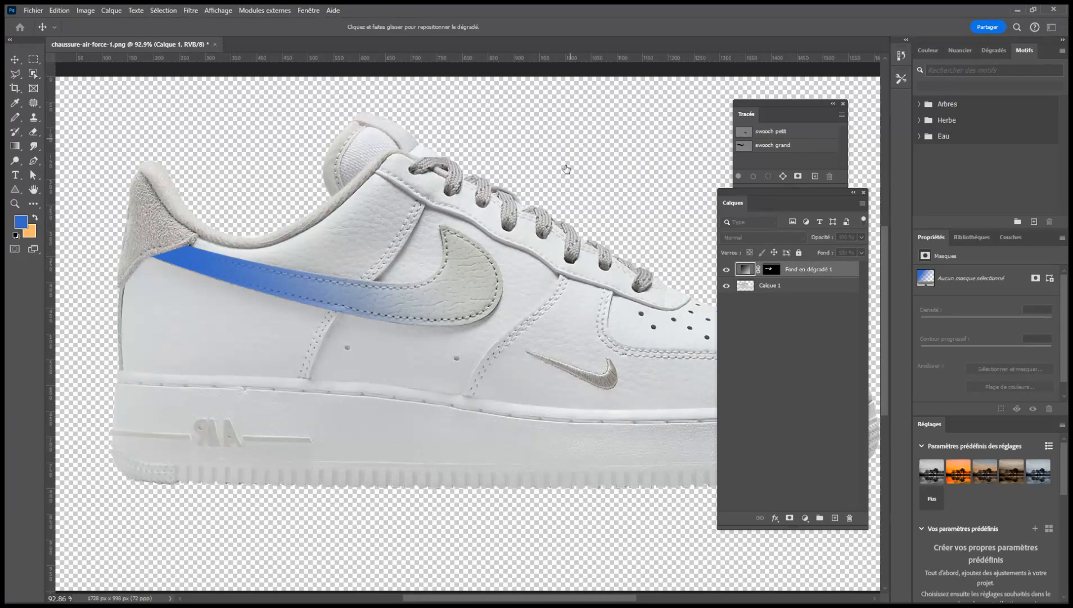
pyautogui.moveTo(582, 186); pyautogui.dragTo(490, 245)
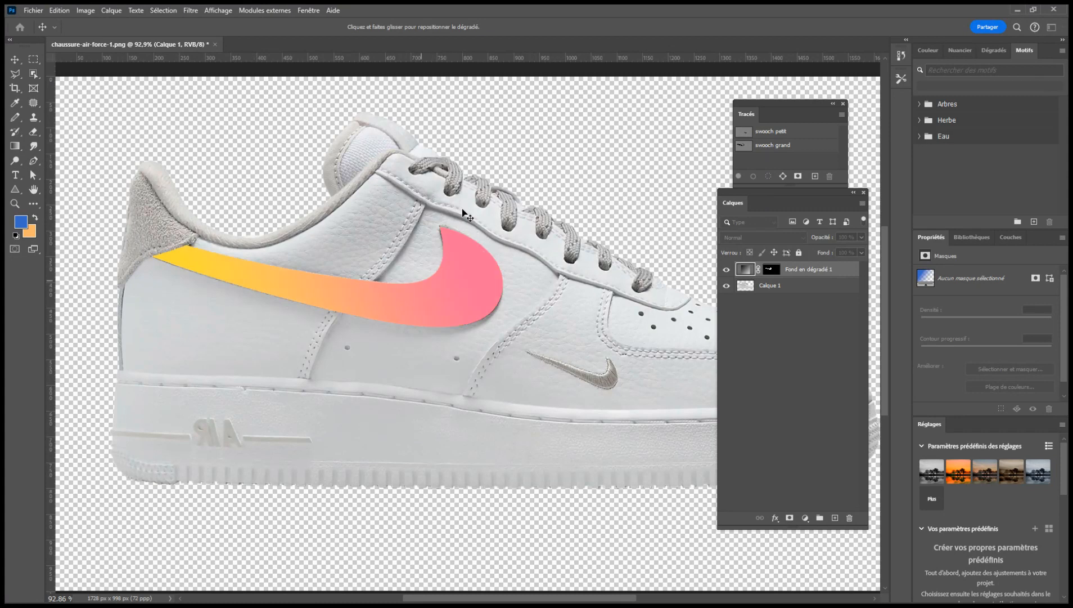
pyautogui.moveTo(602, 181); pyautogui.dragTo(628, 167)
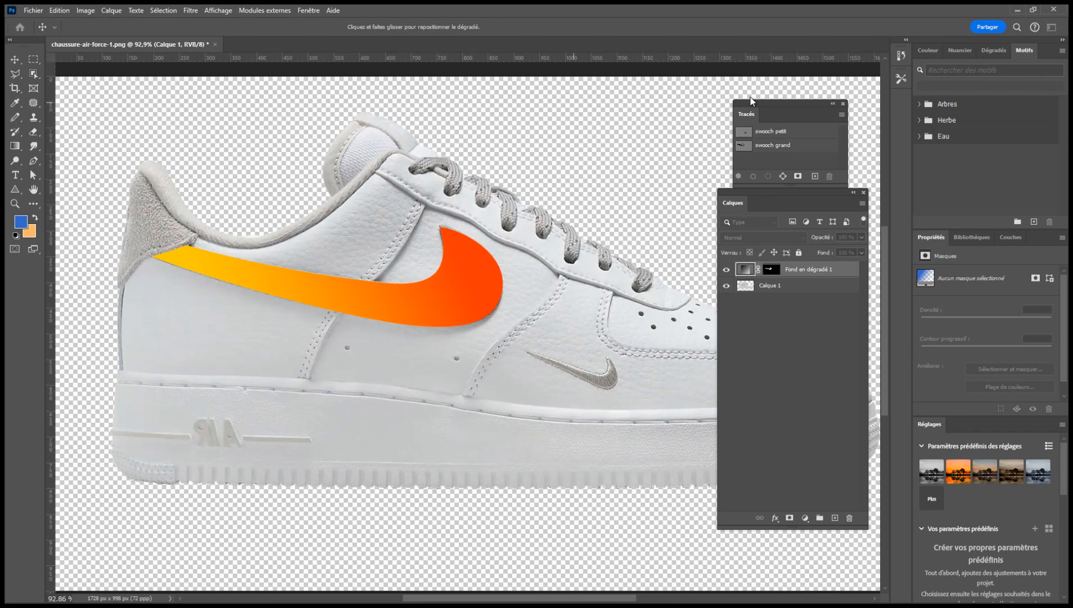
pyautogui.press('a')
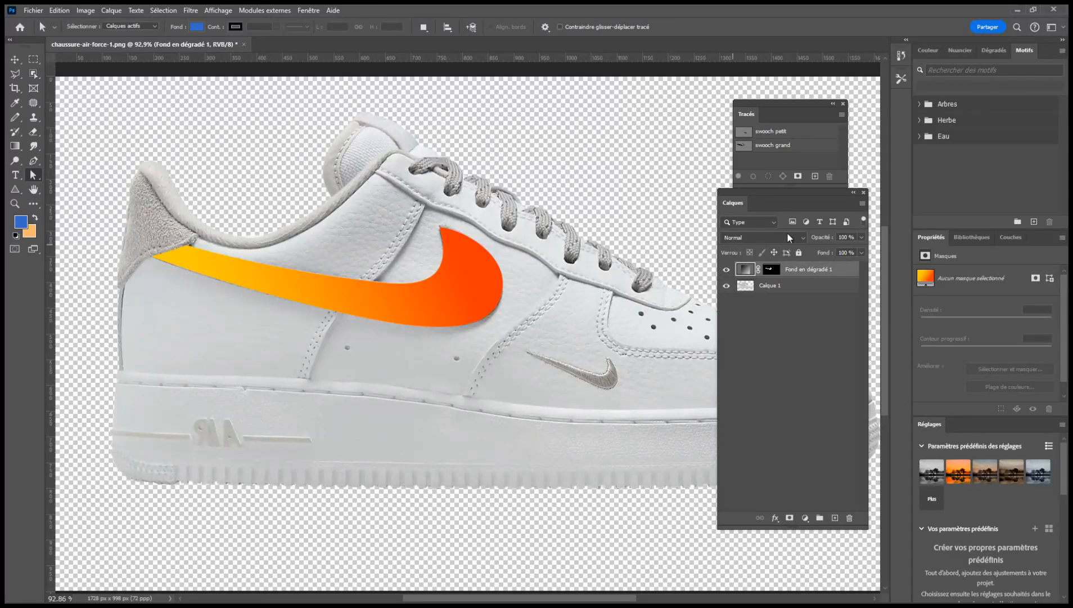
# Step: Compare Normal and Obscurcir on the large swoosh's gradient layer and set its blend mode to Produit
pyautogui.click(802, 239)
pyautogui.click(781, 271)
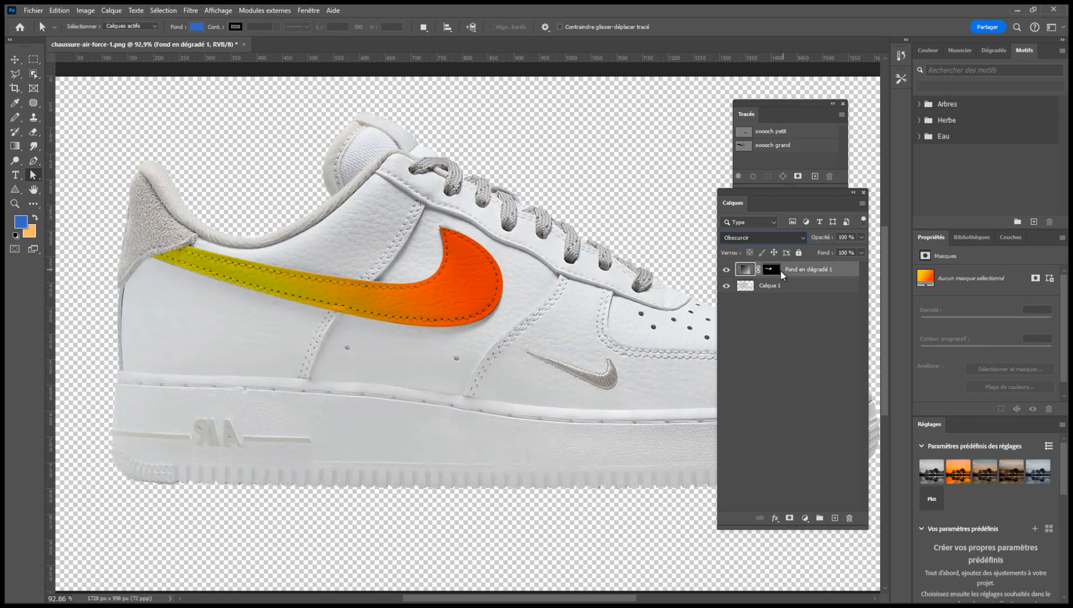
pyautogui.hotkey('ctrl', 'z')
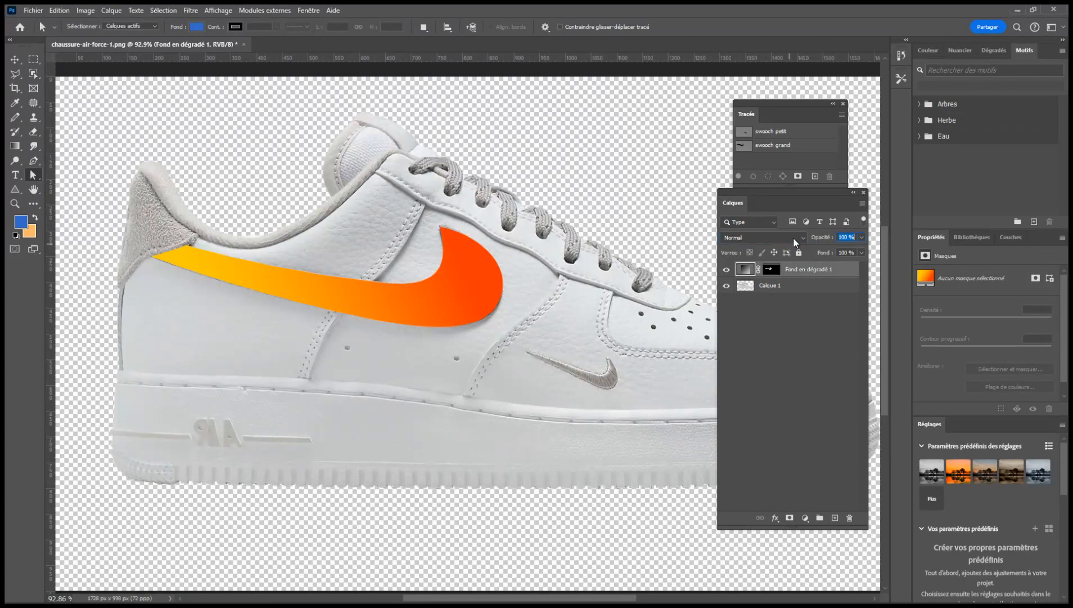
pyautogui.hotkey('ctrl', 'shift', 'z')
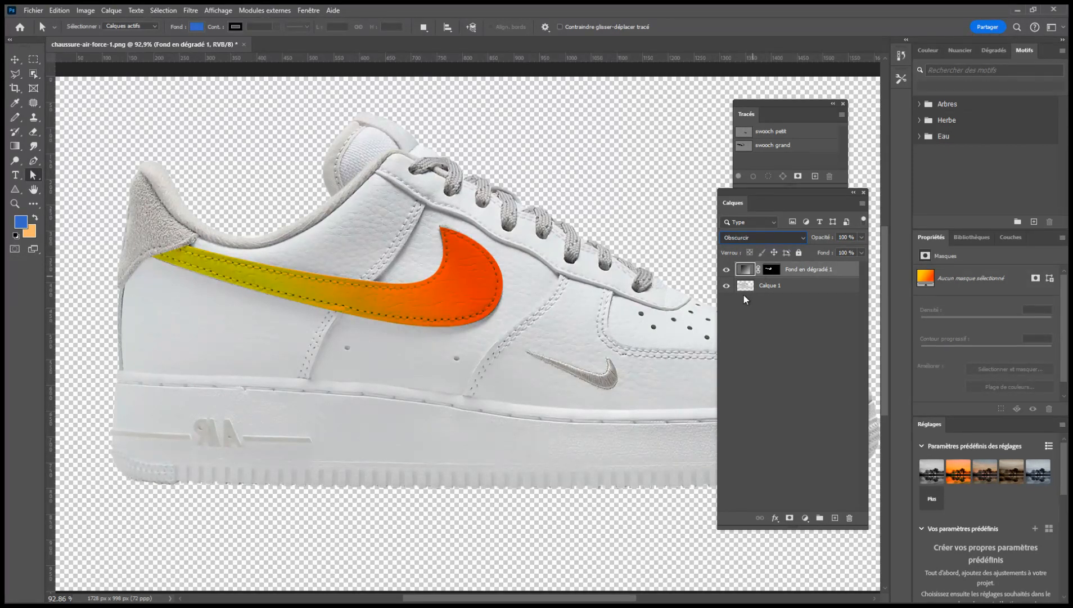
pyautogui.scroll(-4, 744, 294)
pyautogui.scroll(3, 742, 302)
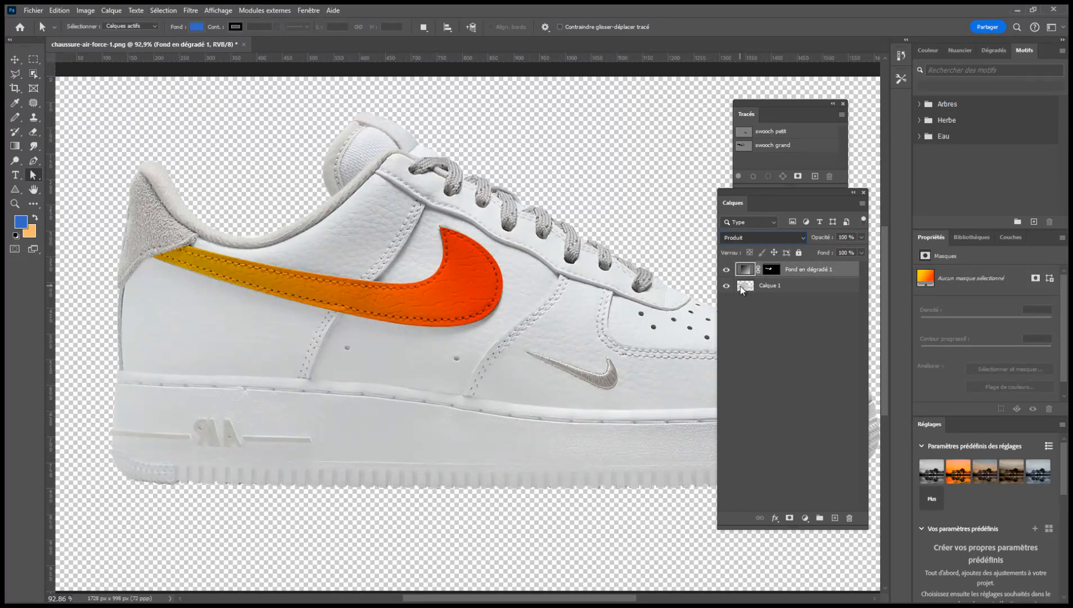
# Step: Try other blend modes on the gradient layer, including Couleur, Couleur plus foncée and Obscurcir
pyautogui.scroll(-19, 740, 288)
pyautogui.scroll(-1, 746, 526)
pyautogui.scroll(-2, 737, 537)
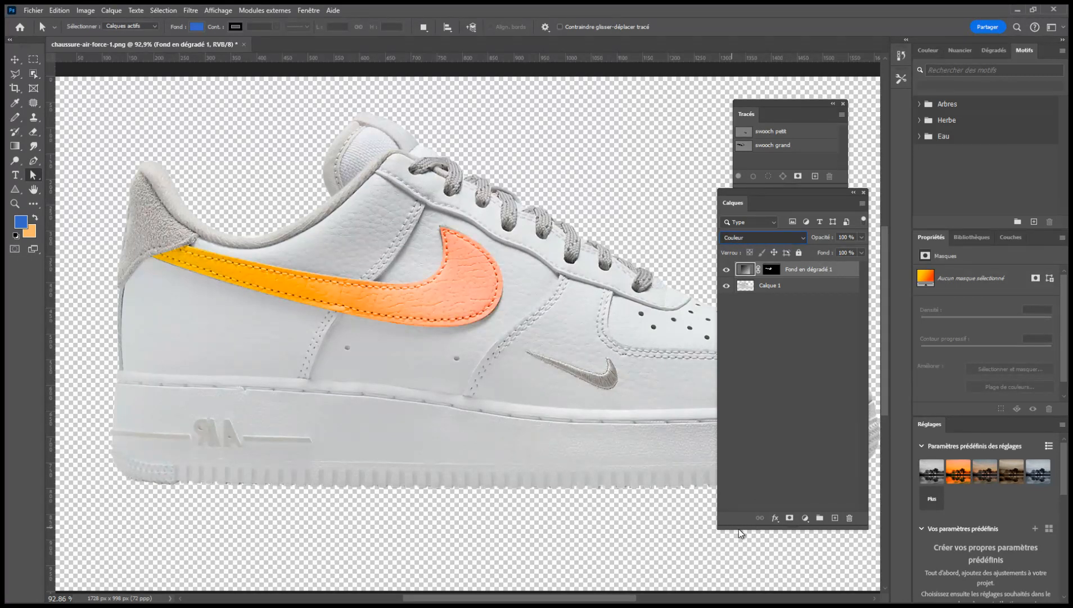
pyautogui.scroll(20, 728, 290)
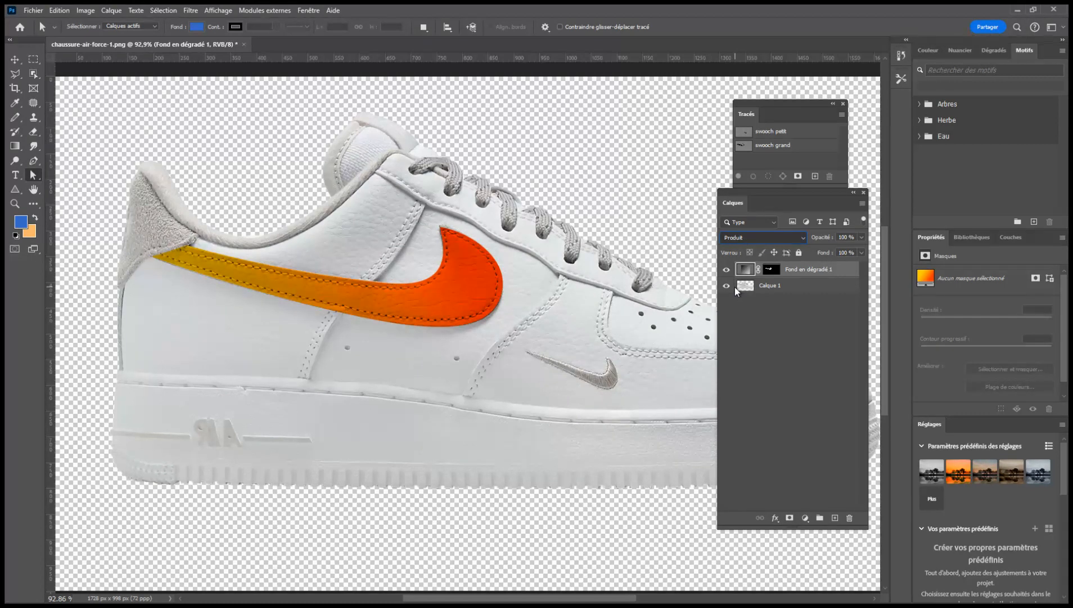
pyautogui.scroll(-3, 740, 293)
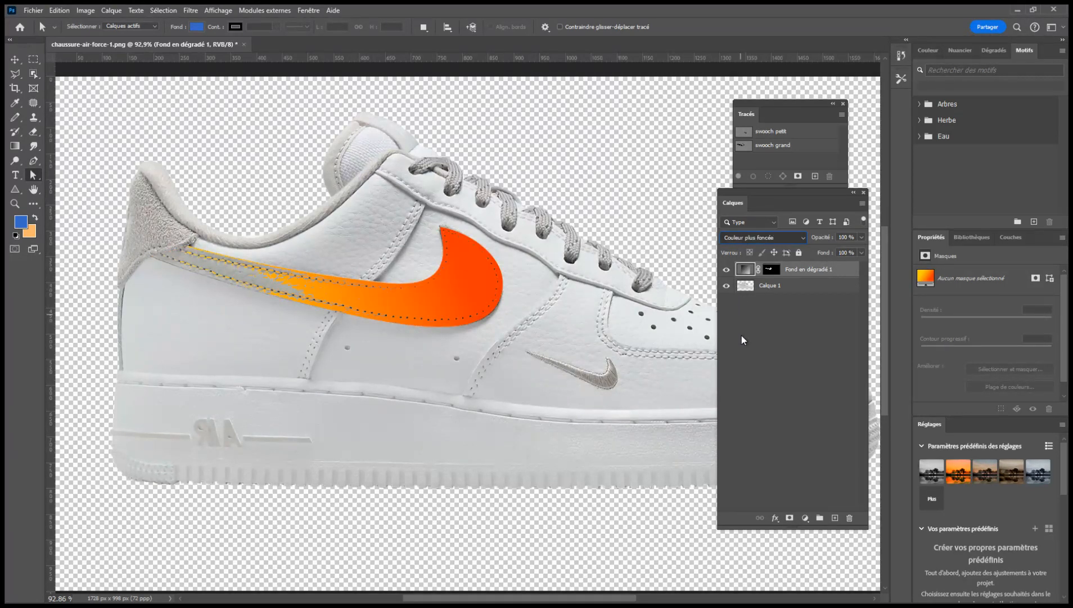
pyautogui.scroll(-6, 742, 337)
pyautogui.scroll(11, 740, 393)
pyautogui.scroll(-1, 740, 284)
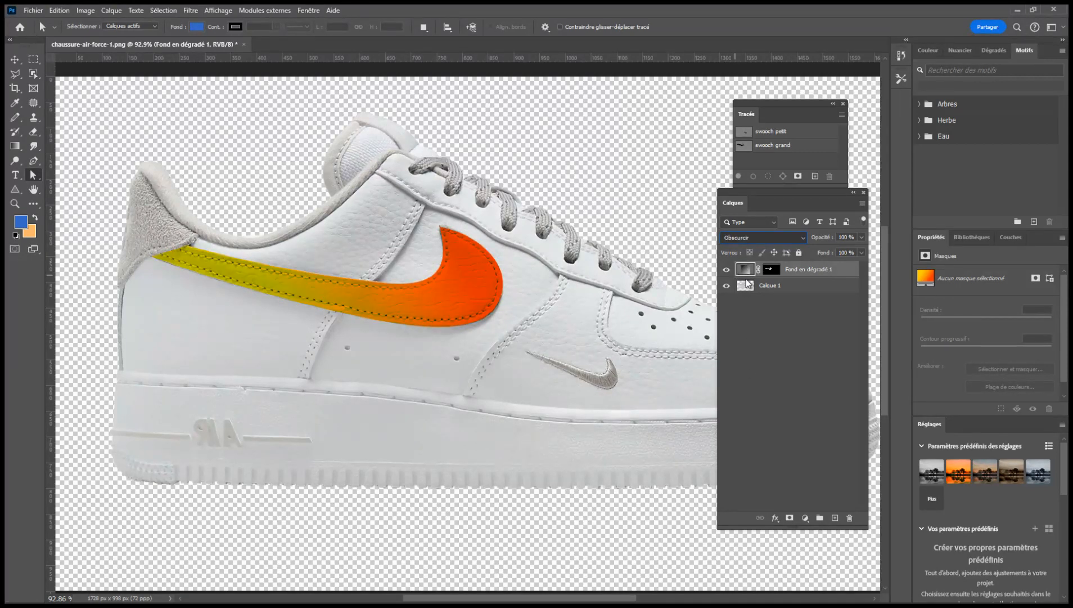
# Step: Try the Superposition, Incrustation, Lumière crue and Lumière ponctuelle blend modes on the gradient layer
pyautogui.press('Down')
pyautogui.press('Down')
pyautogui.press('Down')
pyautogui.press('Down')
pyautogui.press('Down')
pyautogui.press('Down')
pyautogui.press('Down')
pyautogui.press('Down')
pyautogui.press('Up')
pyautogui.press('Up')
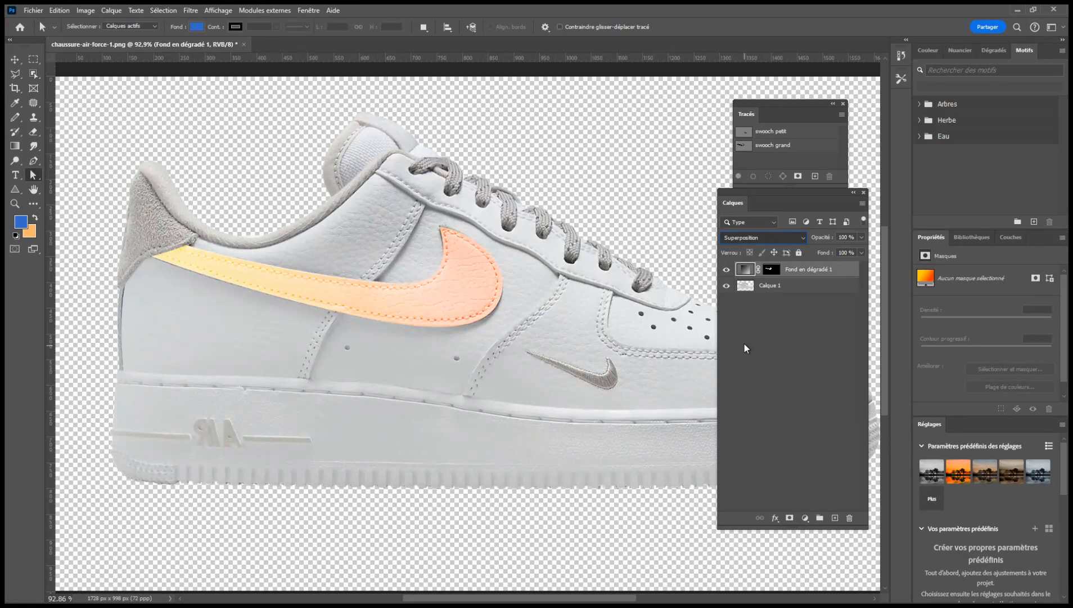
pyautogui.press('Down')
pyautogui.press('Down')
pyautogui.press('Down')
pyautogui.press('Down')
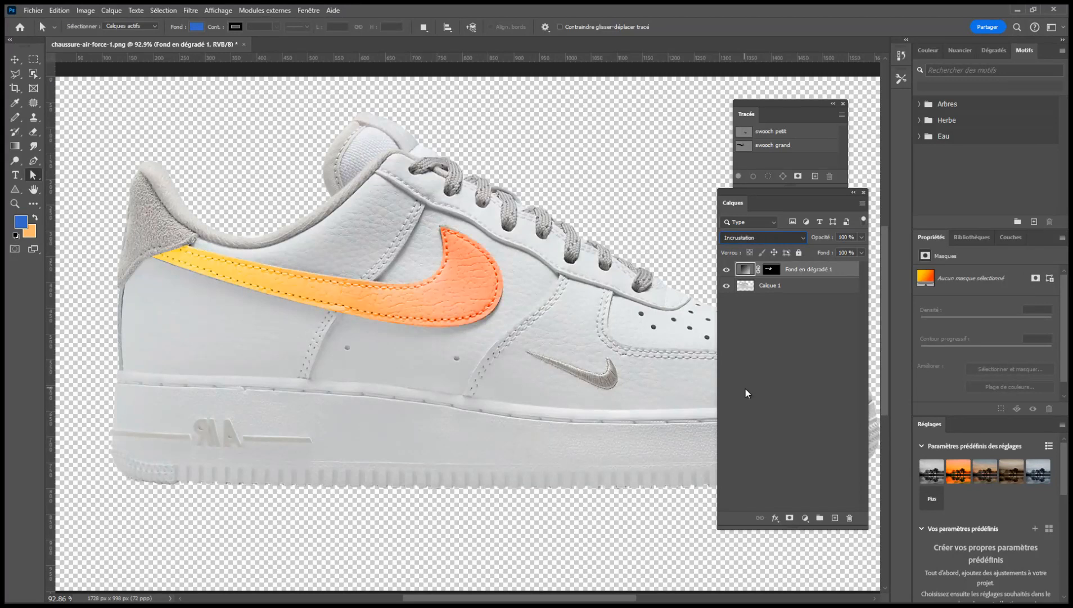
pyautogui.press('Down')
pyautogui.press('Down')
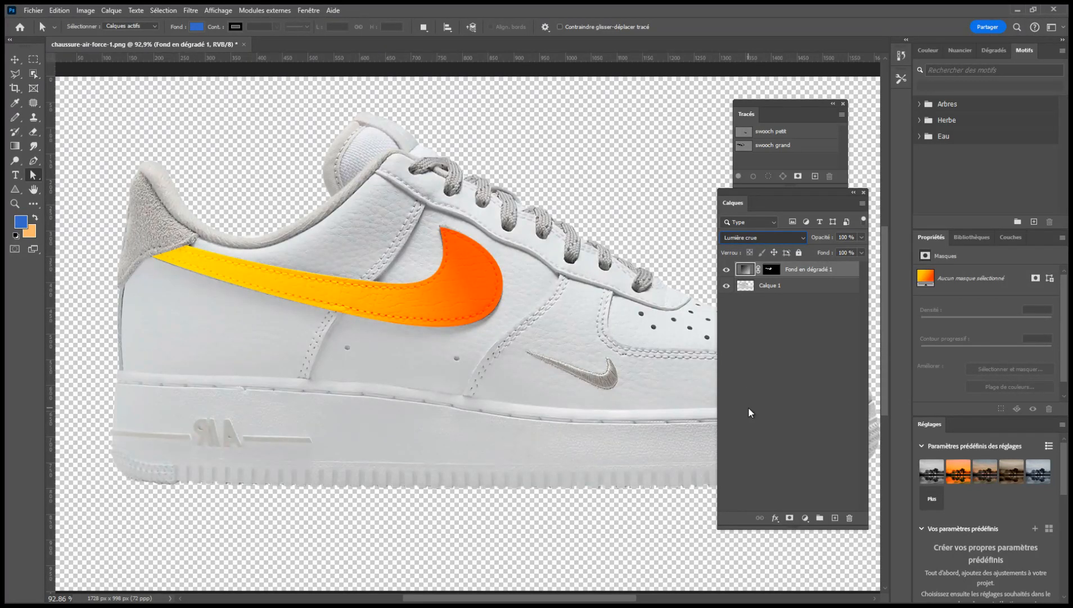
pyautogui.press('Down')
pyautogui.press('Down')
pyautogui.press('Down')
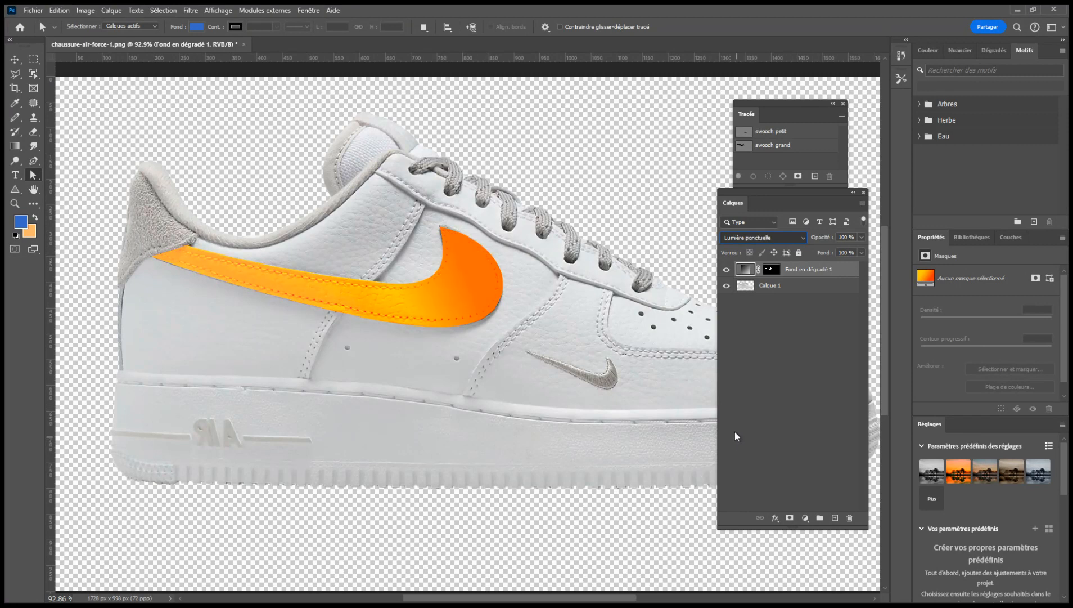
# Step: Try the Différence, Teinte and Luminosité blend modes on the gradient layer
pyautogui.press('Up')
pyautogui.press('Down')
pyautogui.press('Down')
pyautogui.press('Down')
pyautogui.press('Down')
pyautogui.press('Down')
pyautogui.press('Down')
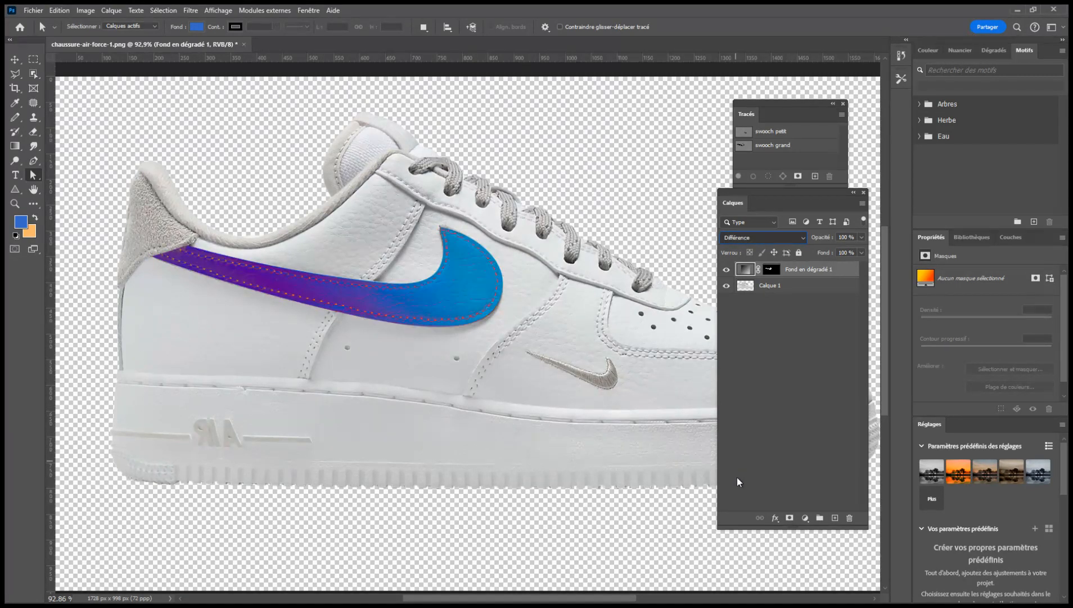
pyautogui.press('Down')
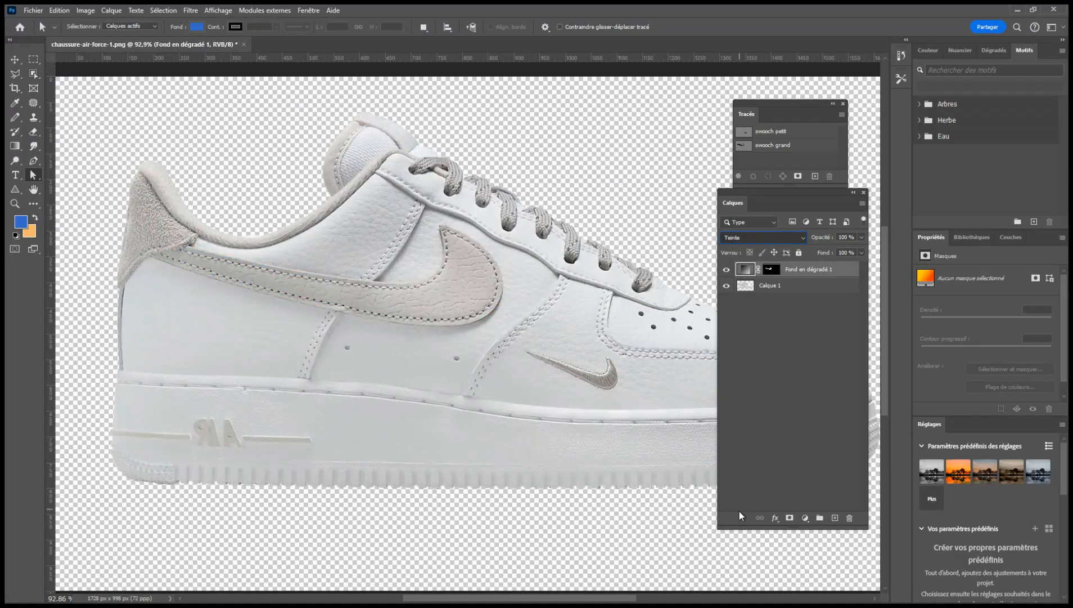
pyautogui.press('Down')
pyautogui.press('Down')
pyautogui.press('Down')
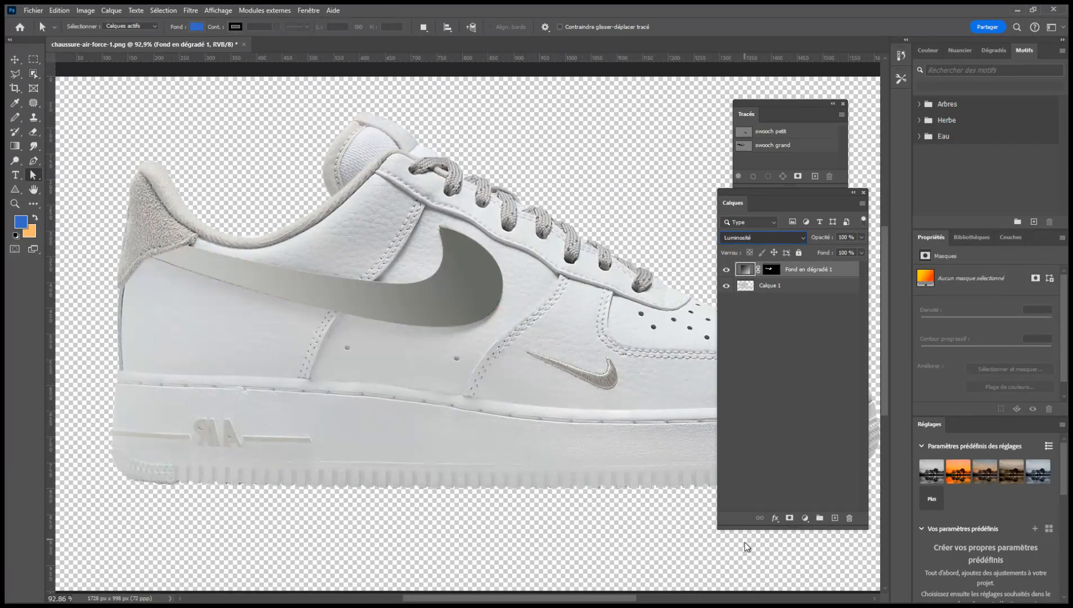
# Step: Set the large swoosh's gradient layer back to the Produit blend mode
pyautogui.press('Up')
pyautogui.press('Up')
pyautogui.press('Up')
pyautogui.press('Up')
pyautogui.press('Up')
pyautogui.press('Up')
pyautogui.press('Up')
pyautogui.press('Up')
pyautogui.press('Up')
pyautogui.press('Up')
pyautogui.press('Up')
pyautogui.press('Up')
pyautogui.press('Up')
pyautogui.press('Up')
pyautogui.press('Up')
pyautogui.press('Up')
pyautogui.press('Up')
pyautogui.press('Up')
pyautogui.press('Up')
pyautogui.press('Up')
pyautogui.press('Up')
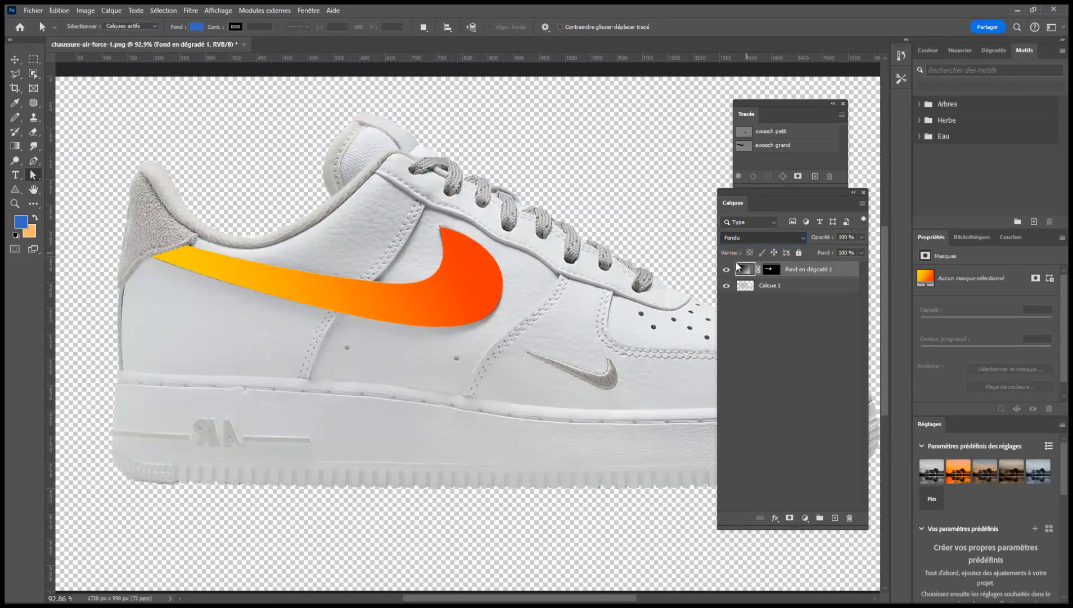
pyautogui.press('Down')
pyautogui.press('Down')
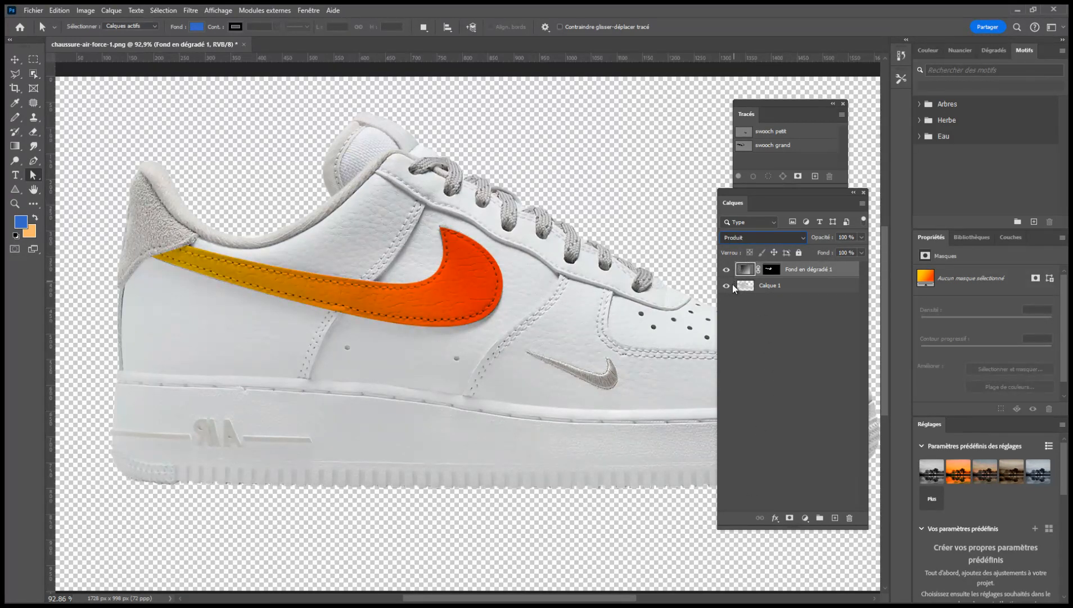
# Step: Compare the Produit and Densité couleur + blend modes on the large swoosh's gradient layer
pyautogui.press('Down')
pyautogui.press('Down')
pyautogui.press('Up')
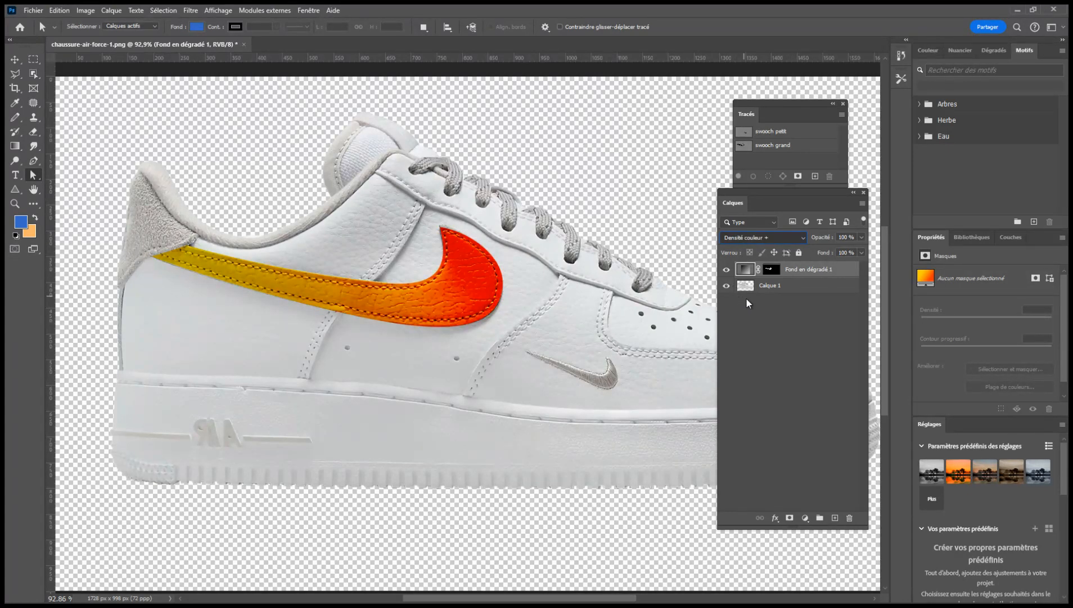
pyautogui.press('Down')
pyautogui.press('Up')
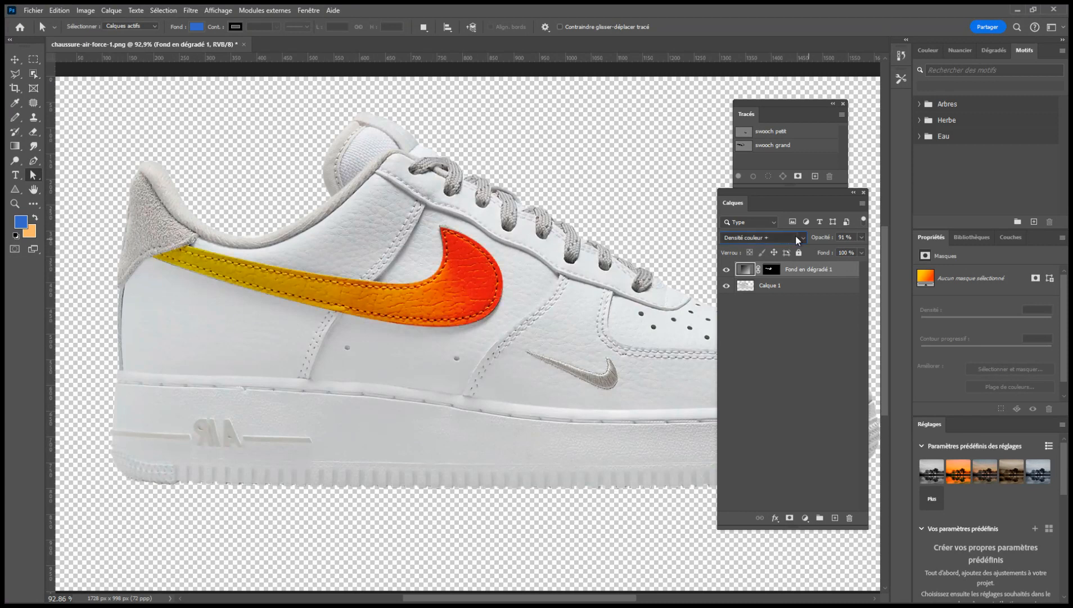
# Step: Set the large swoosh's gradient layer to the Produit blend mode and its opacity to 87%
pyautogui.scroll(7, 797, 235)
pyautogui.scroll(-1, 780, 239)
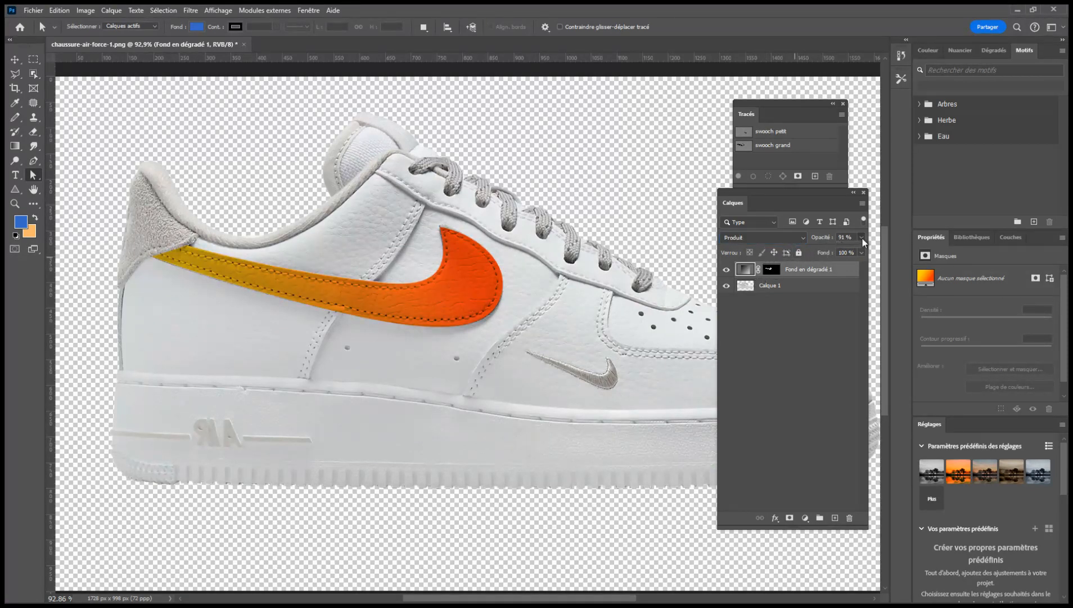
pyautogui.moveTo(843, 250)
pyautogui.mouseDown()
pyautogui.moveTo(872, 249)
pyautogui.moveTo(816, 252)
pyautogui.moveTo(853, 251)
pyautogui.mouseUp()
pyautogui.moveTo(781, 190); pyautogui.dragTo(812, 208)
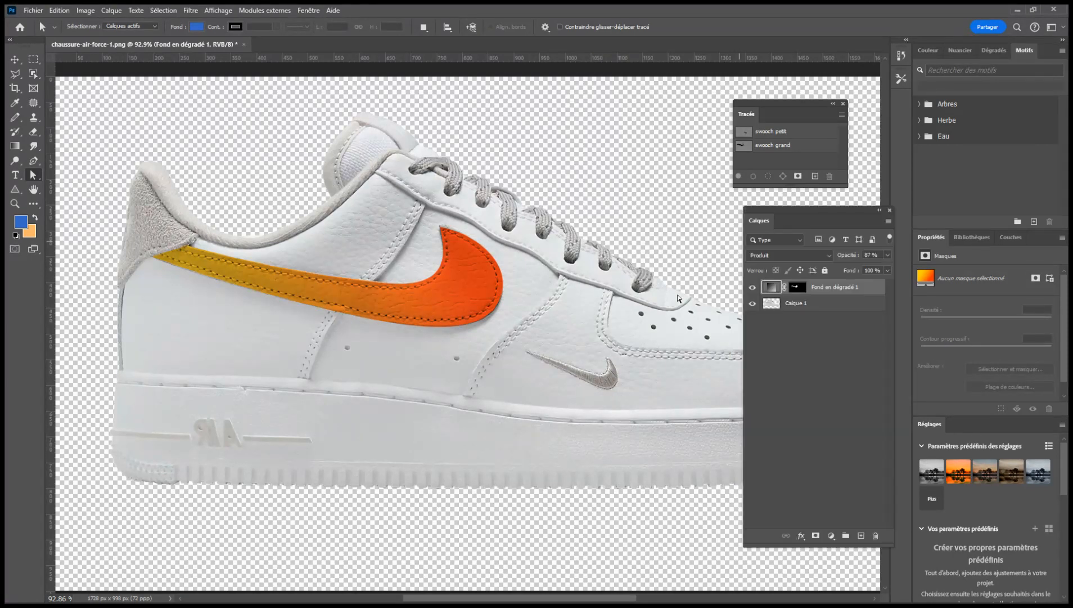
pyautogui.scroll(3, 545, 276)
pyautogui.scroll(-6, 460, 279)
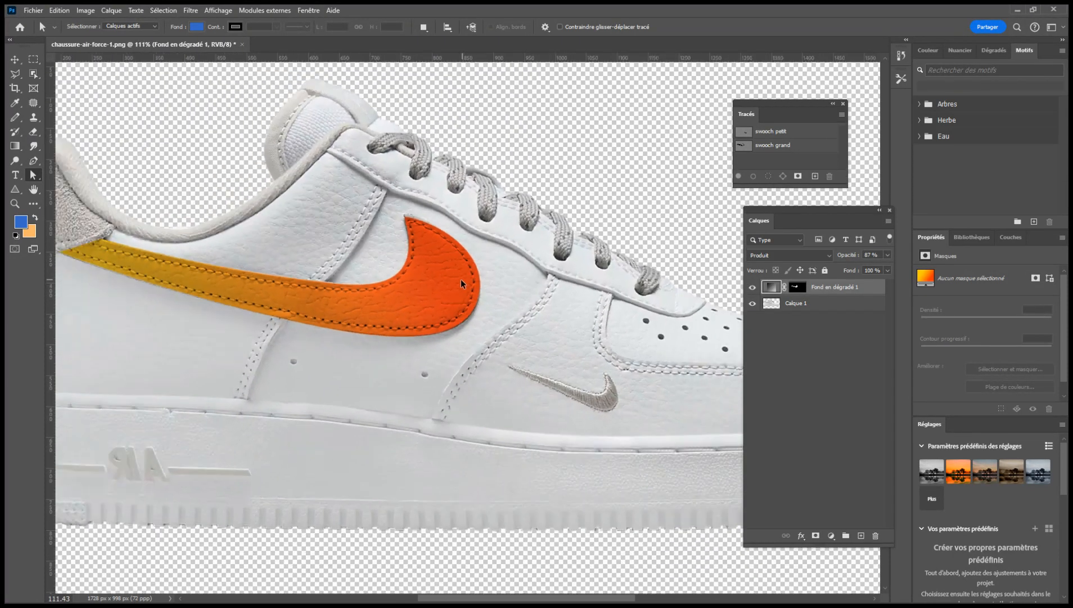
pyautogui.scroll(-2, 475, 290)
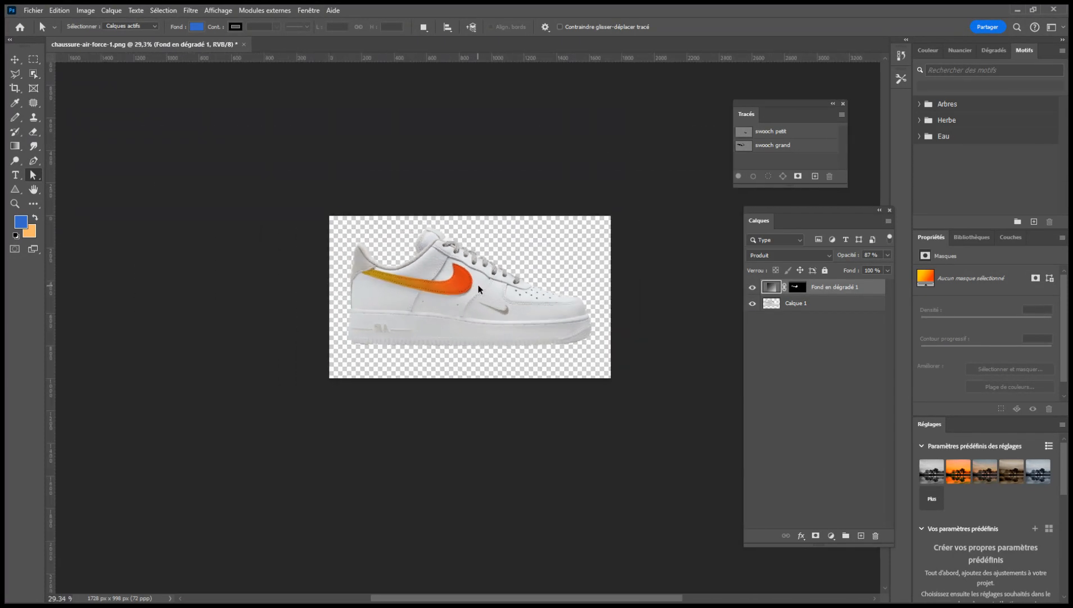
pyautogui.scroll(6, 442, 312)
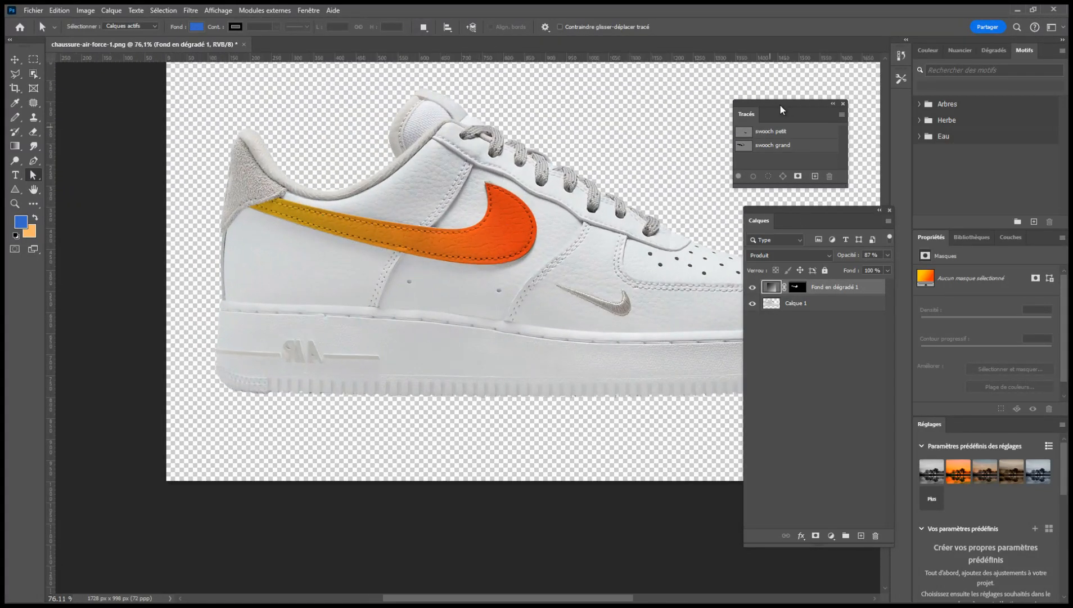
# Step: Load the "swooch petit" path as a selection around the small swoosh
pyautogui.click(762, 134)
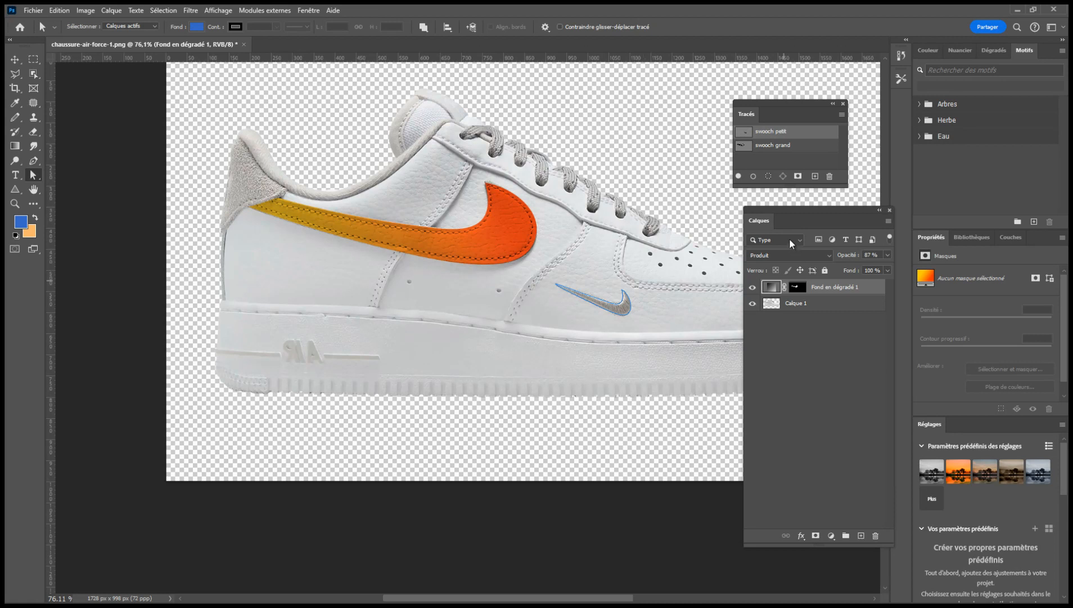
pyautogui.moveTo(760, 99); pyautogui.dragTo(795, 84)
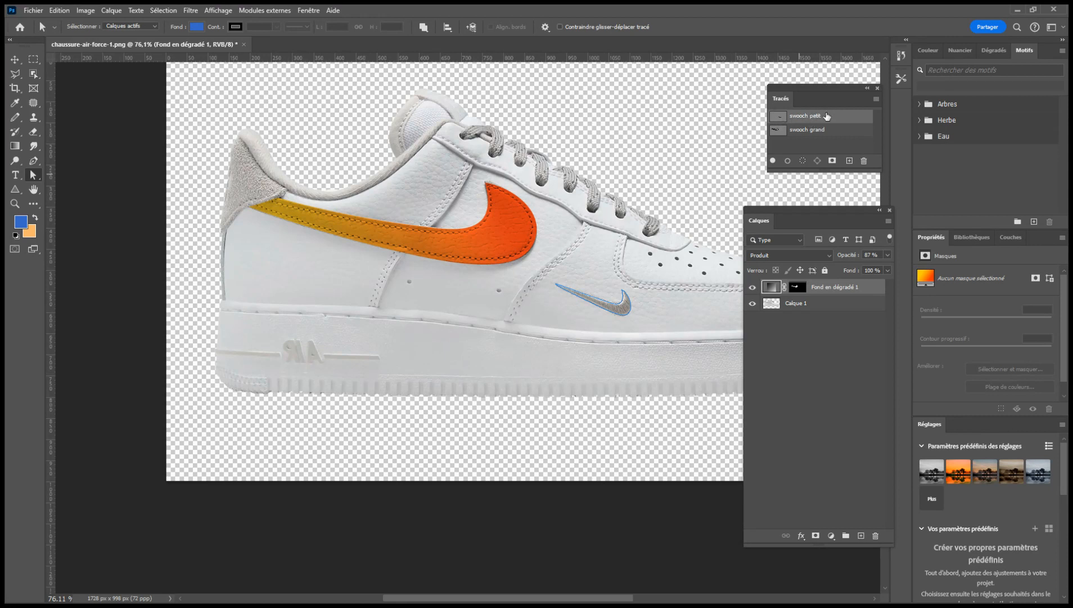
pyautogui.click(803, 161)
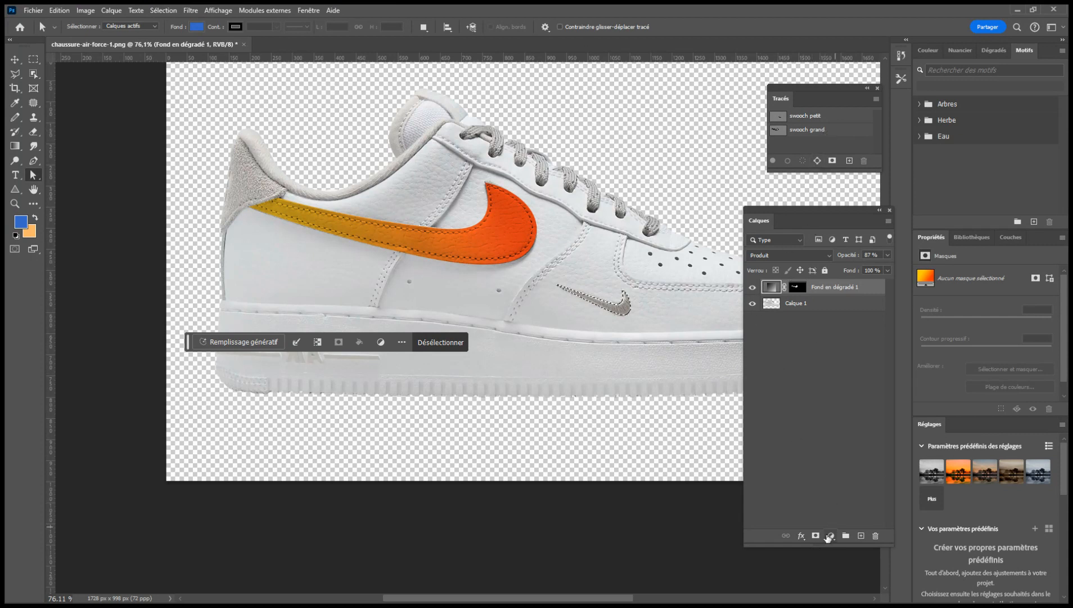
pyautogui.click(857, 347)
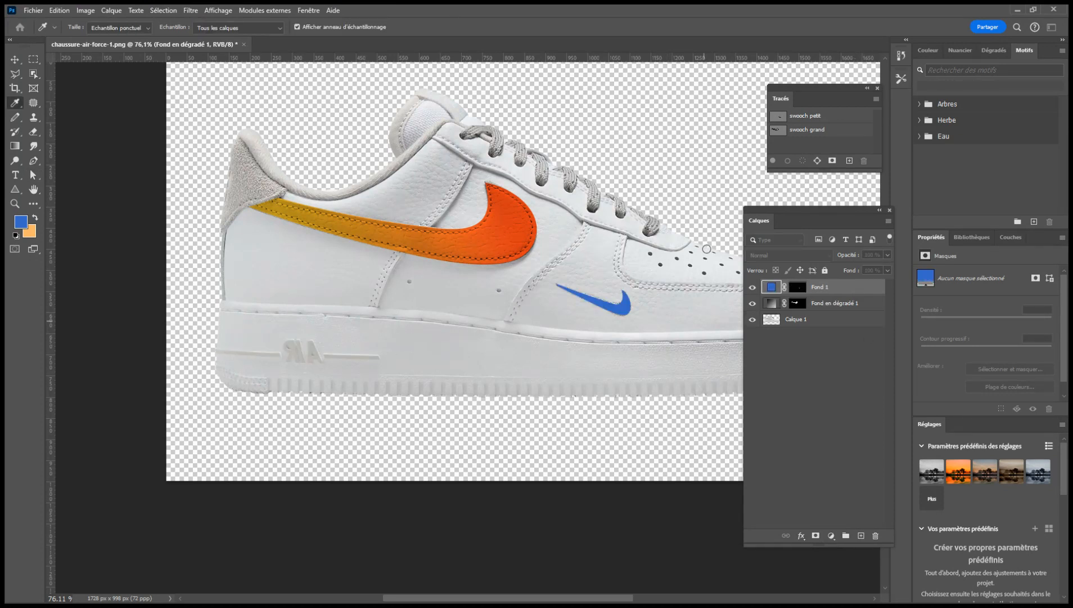
pyautogui.click(952, 384)
pyautogui.moveTo(891, 277); pyautogui.dragTo(876, 275)
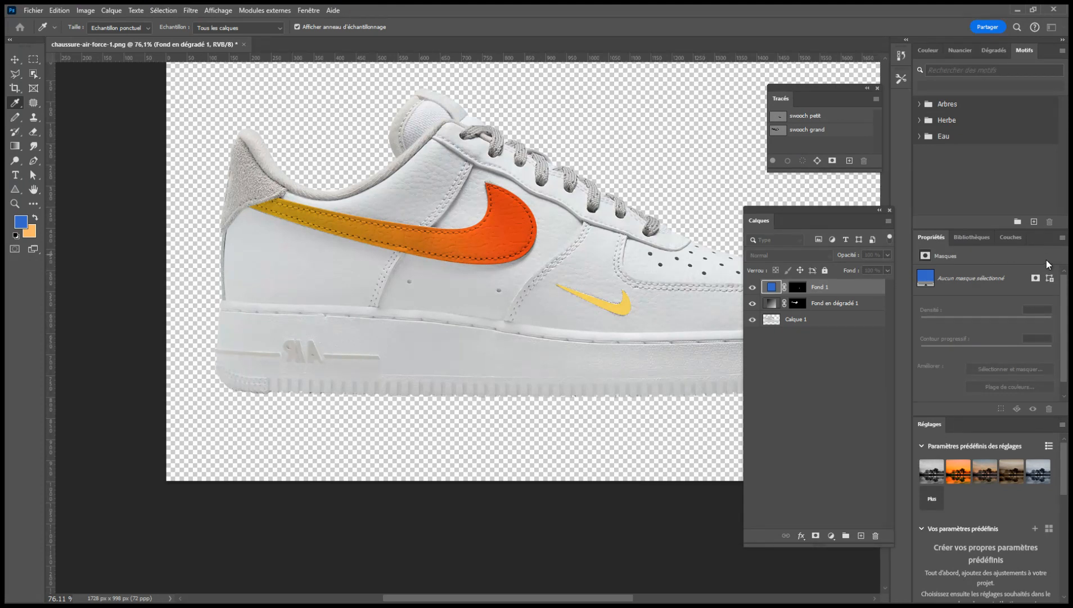
pyautogui.moveTo(890, 274); pyautogui.dragTo(952, 274)
pyautogui.click(1040, 274)
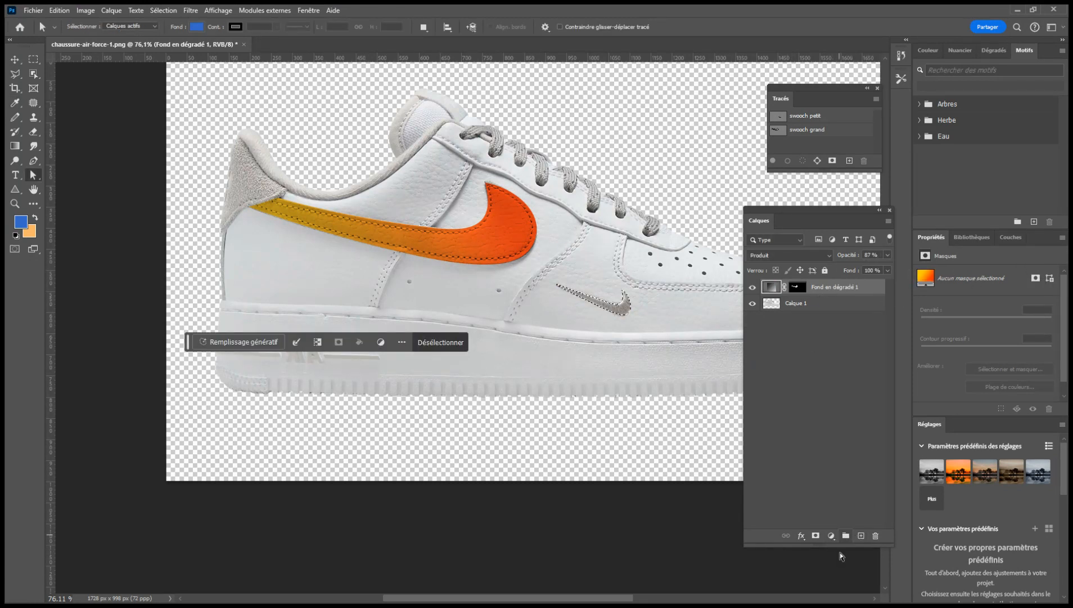
# Step: Add a solid colour fill layer in golden yellow over the small swoosh selection
pyautogui.click(864, 343)
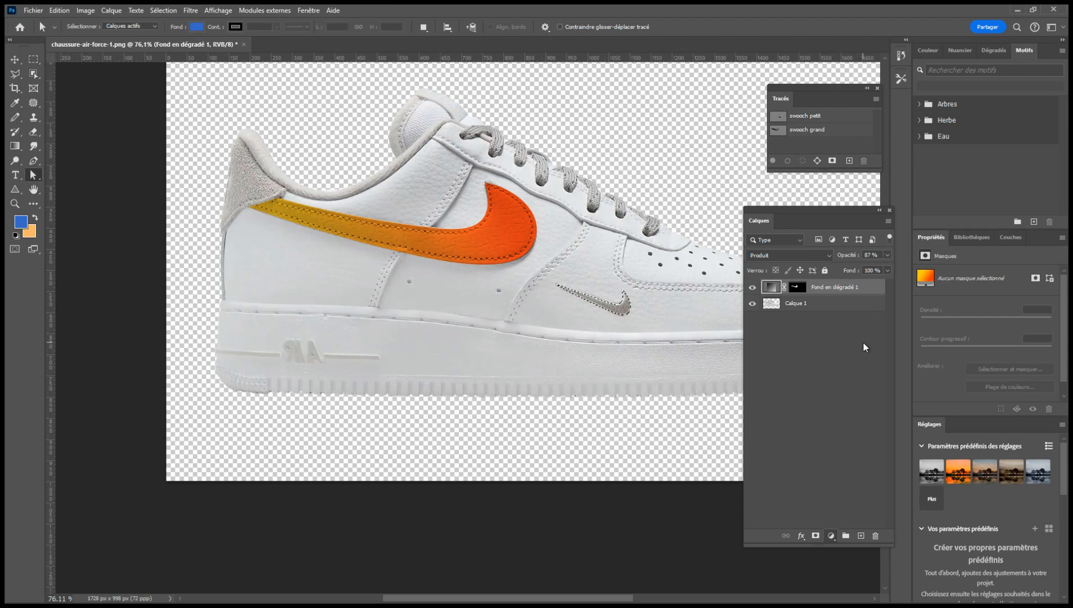
pyautogui.moveTo(899, 378); pyautogui.dragTo(899, 383)
pyautogui.click(868, 284)
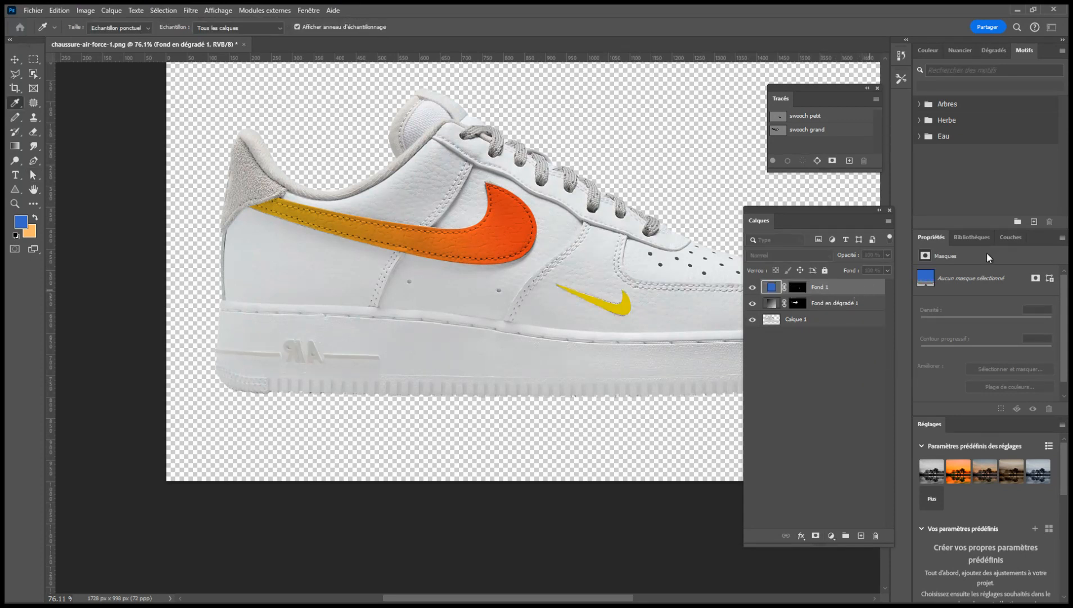
pyautogui.press('Return')
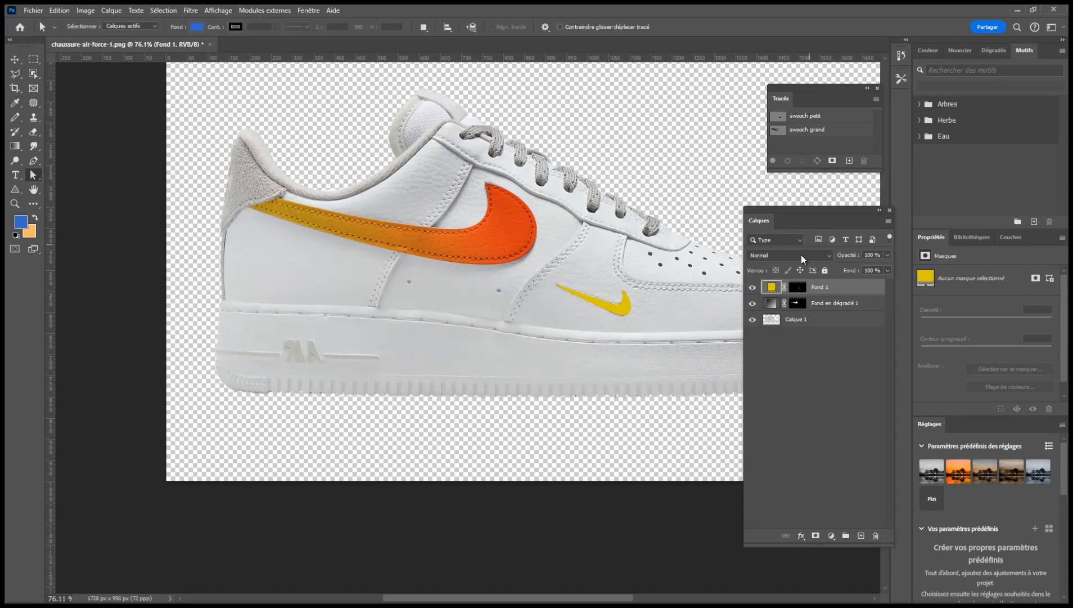
# Step: Try Produit and Densité linéaire + on the small swoosh's yellow fill layer and settle on the Couleur blend mode
pyautogui.click(825, 256)
pyautogui.click(769, 304)
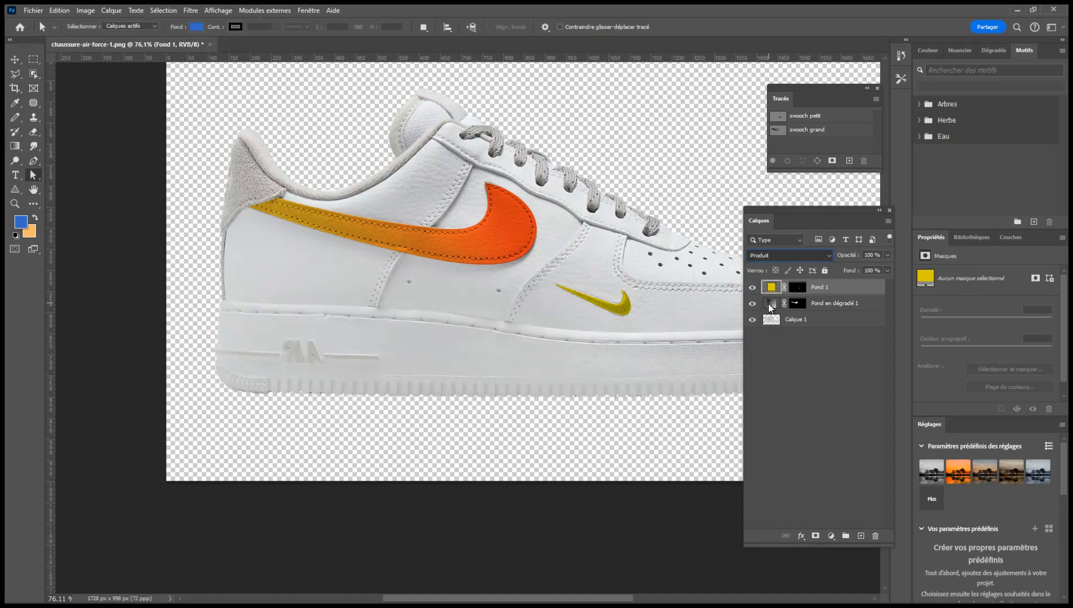
pyautogui.press('Up')
pyautogui.press('Down')
pyautogui.press('Down')
pyautogui.press('Down')
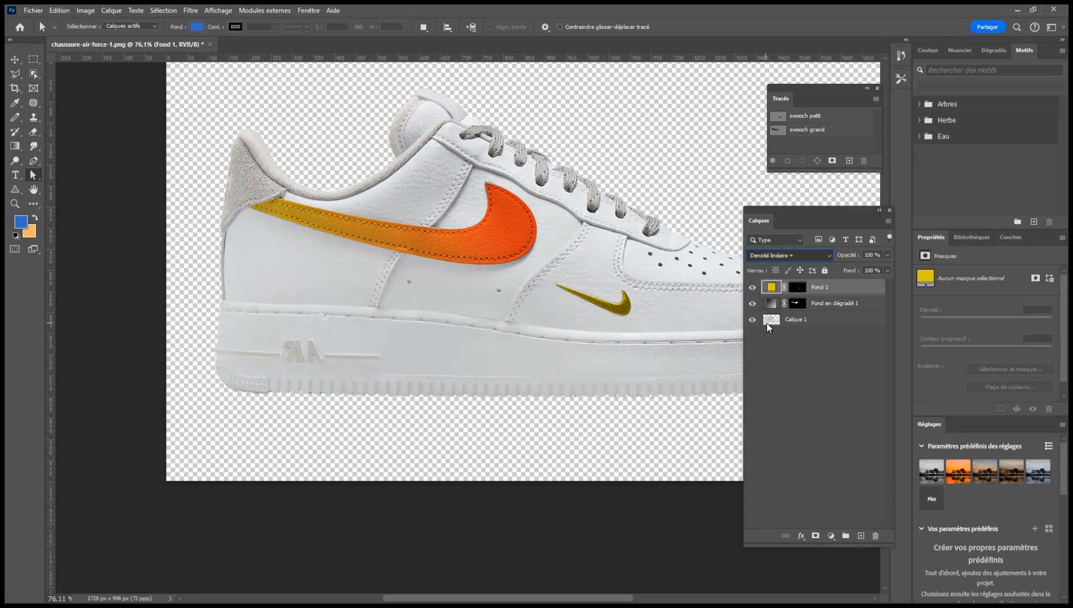
pyautogui.press('Up')
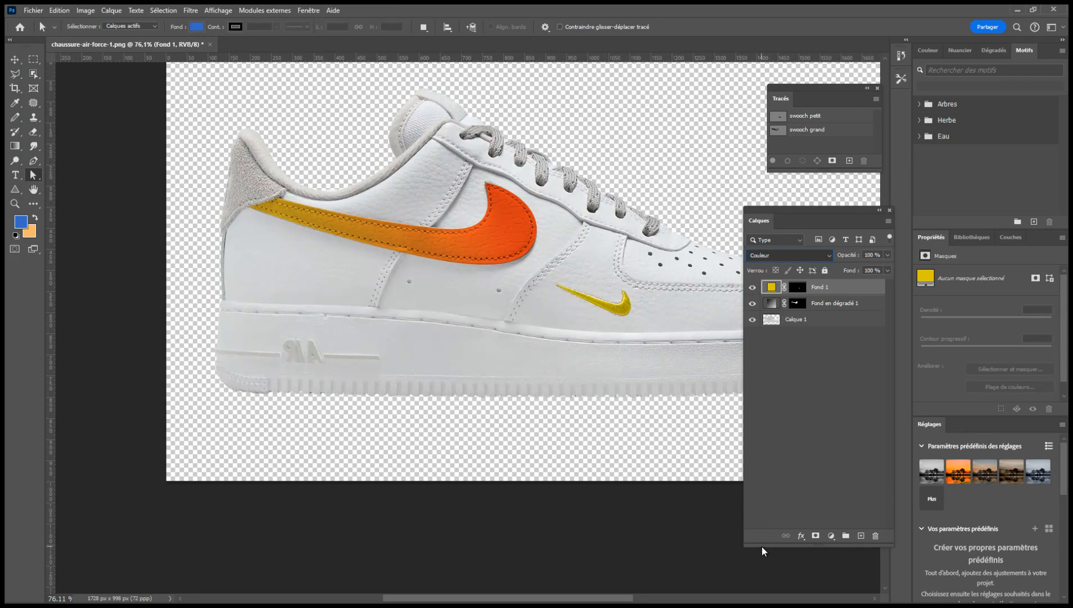
# Step: Try the Normal, Couleur plus foncée and Obscurcir blend modes on the large swoosh's gradient layer
pyautogui.click(775, 305)
pyautogui.click(795, 261)
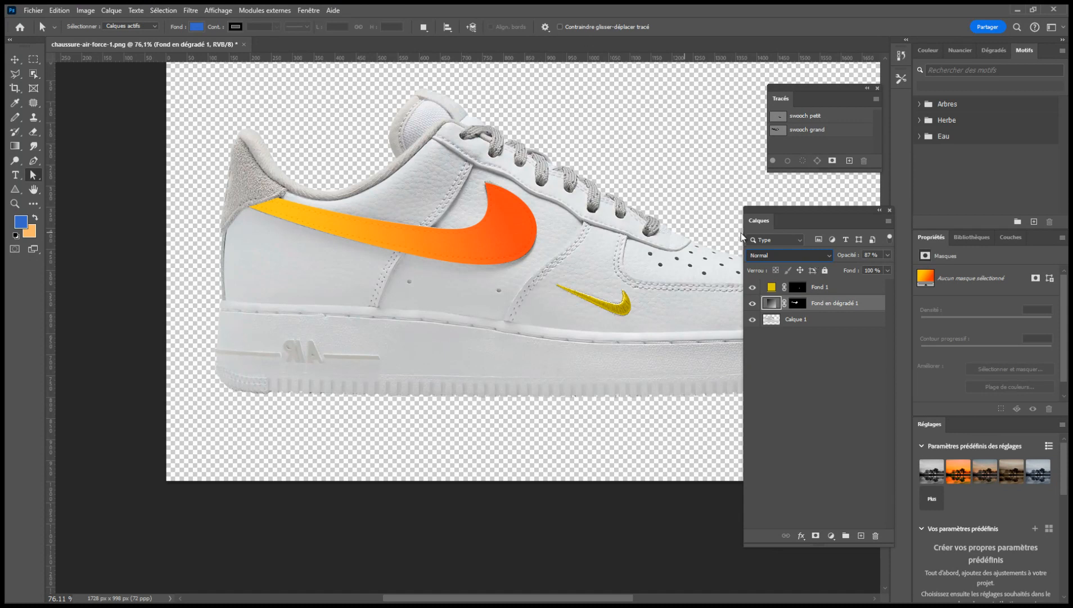
pyautogui.hotkey('shift', 'alt', 'm')
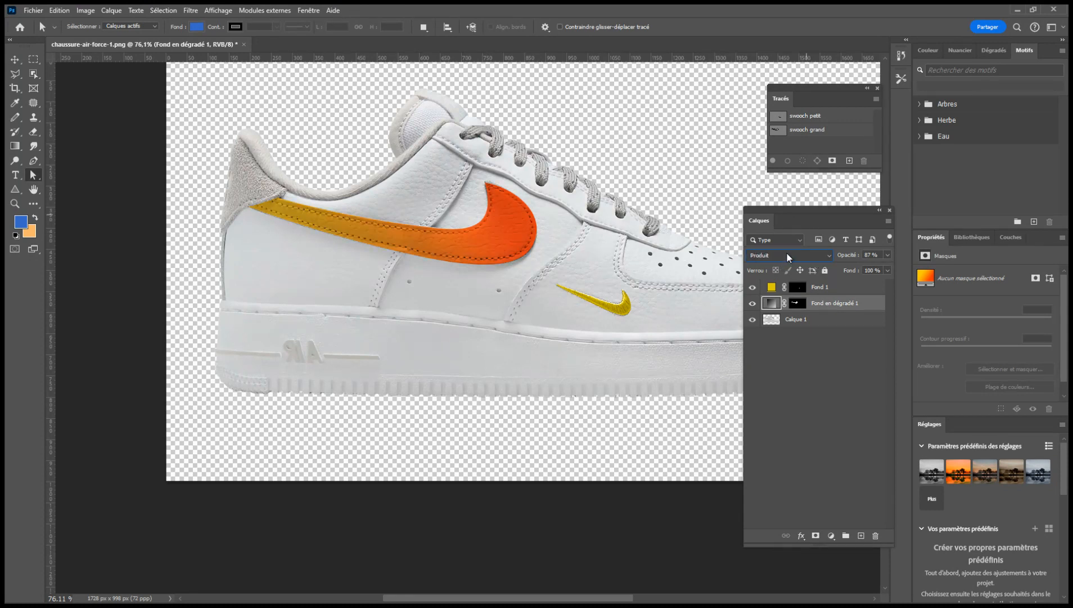
pyautogui.press('Down')
pyautogui.press('Down')
pyautogui.press('Down')
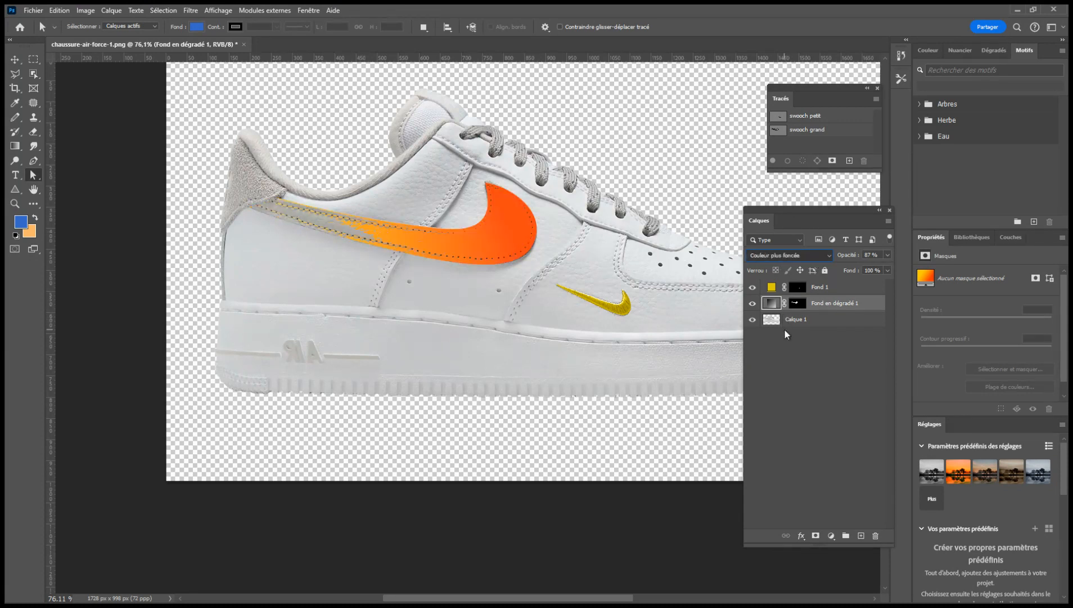
pyautogui.press('Up')
pyautogui.press('Up')
pyautogui.press('Up')
pyautogui.press('Up')
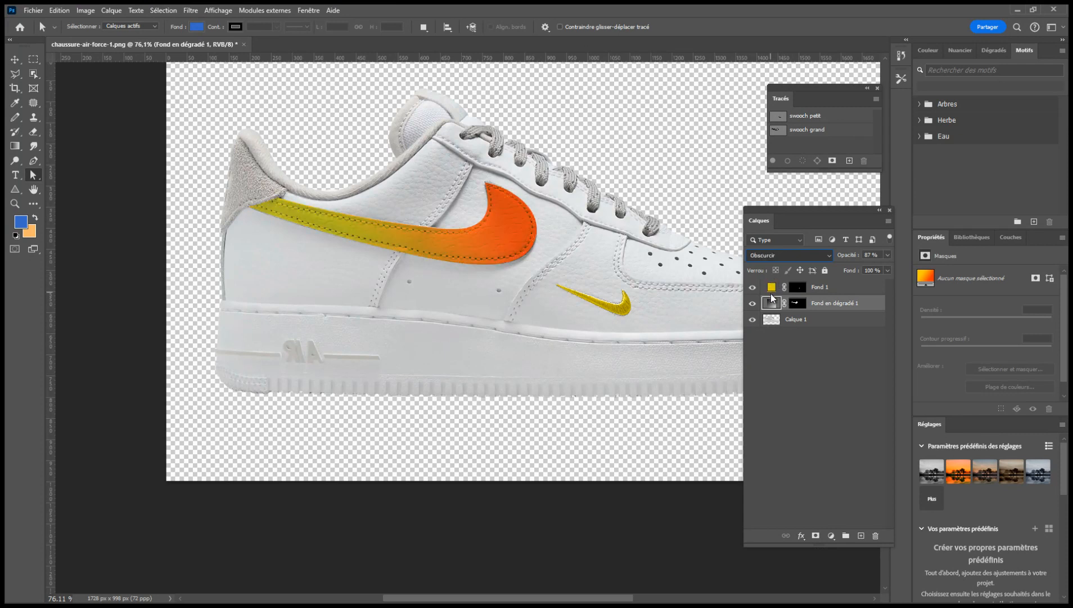
pyautogui.press('Down')
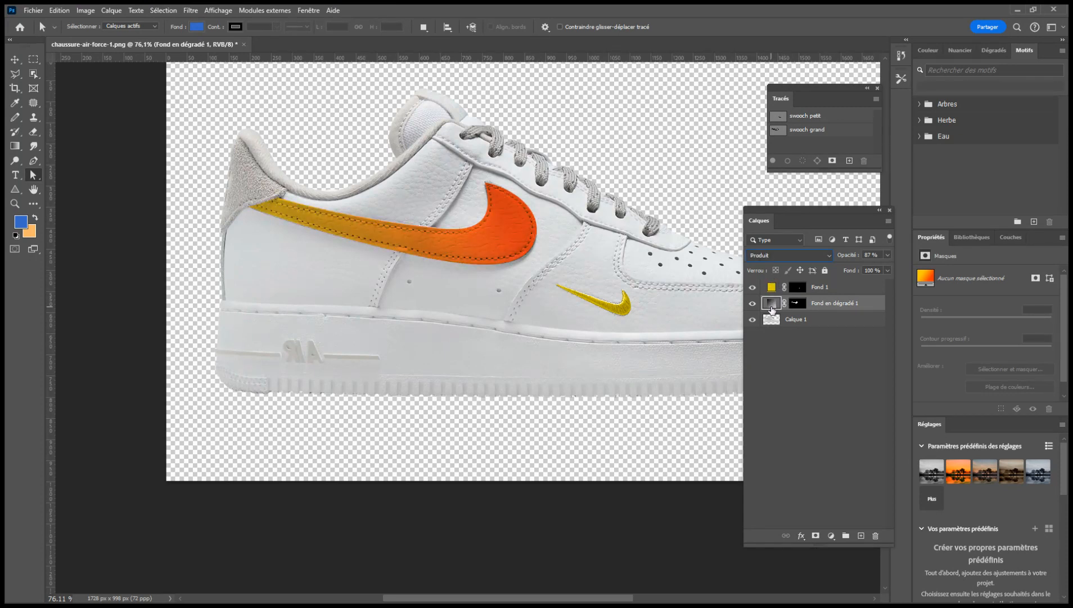
# Step: Try the Densité linéaire + and Eclaircir blend modes on the large swoosh's gradient layer and return it to Produit
pyautogui.press('Down')
pyautogui.press('Down')
pyautogui.press('Down')
pyautogui.press('Down')
pyautogui.press('Down')
pyautogui.press('Down')
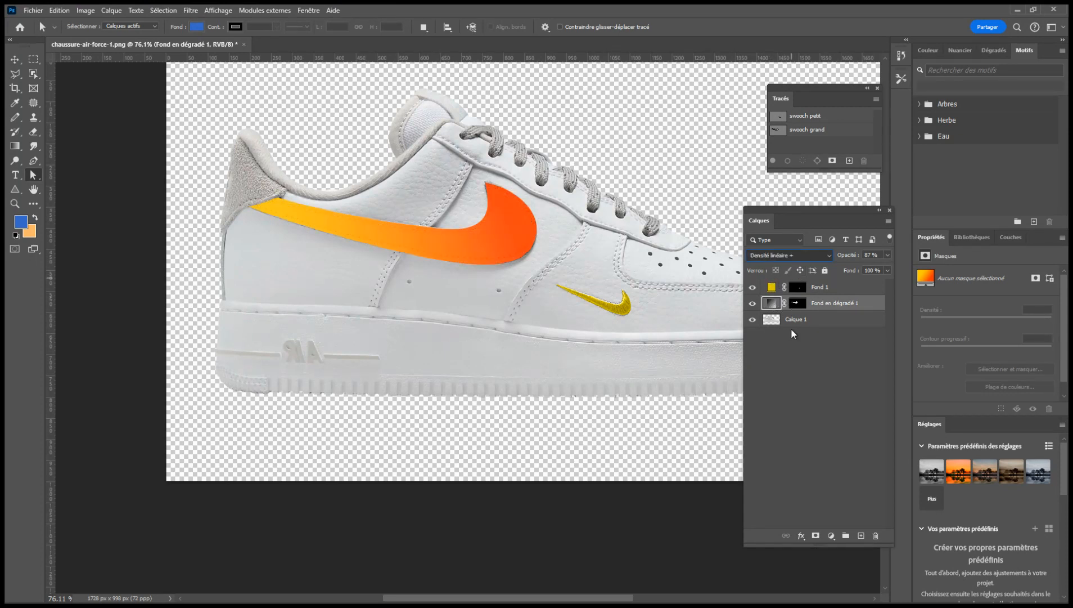
pyautogui.press('Up')
pyautogui.press('Up')
pyautogui.press('Up')
pyautogui.press('Up')
pyautogui.press('Up')
pyautogui.press('Up')
pyautogui.press('Up')
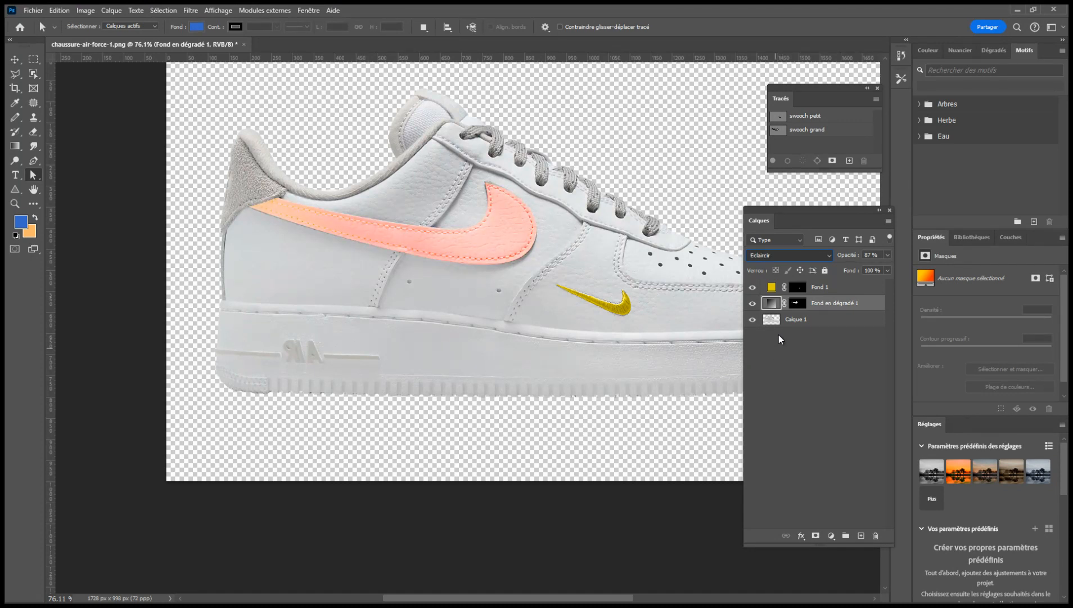
pyautogui.press('Down')
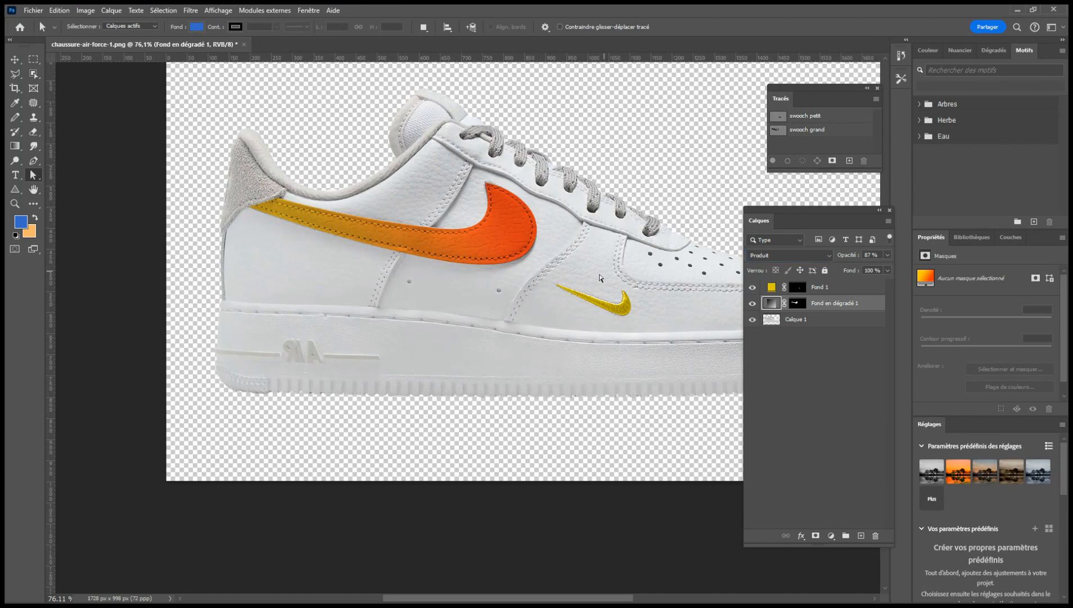
pyautogui.scroll(1, 646, 411)
pyautogui.scroll(-2, 647, 411)
pyautogui.scroll(-2, 647, 405)
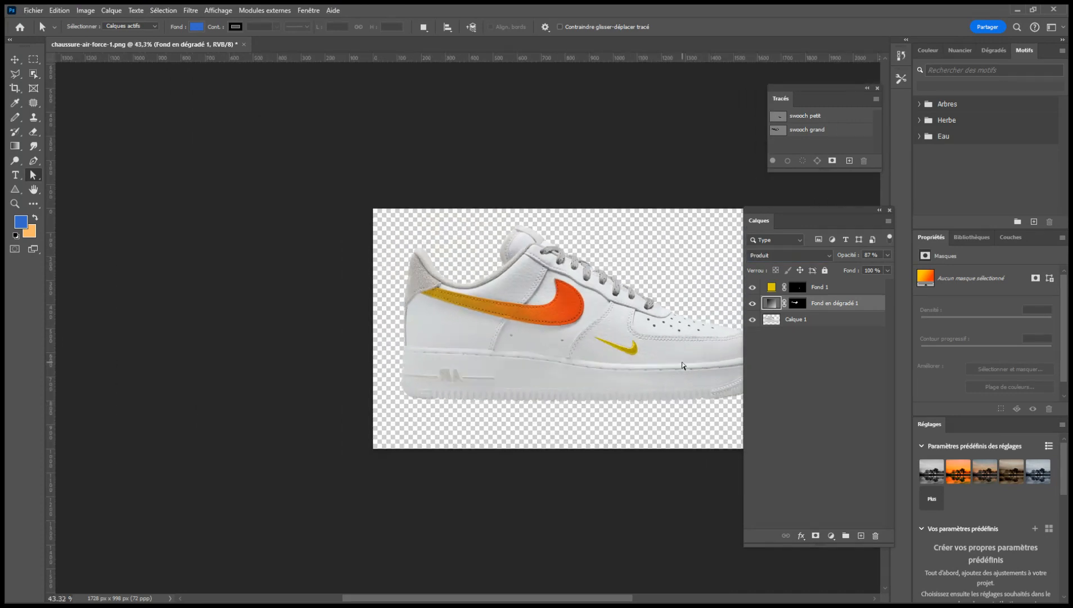
pyautogui.moveTo(682, 361); pyautogui.dragTo(531, 304)
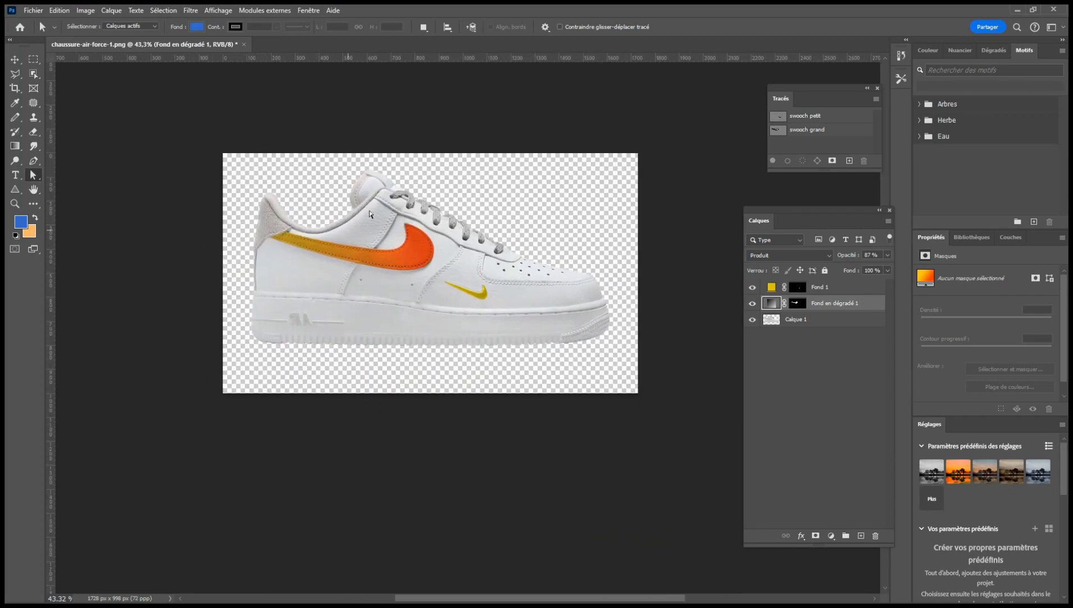